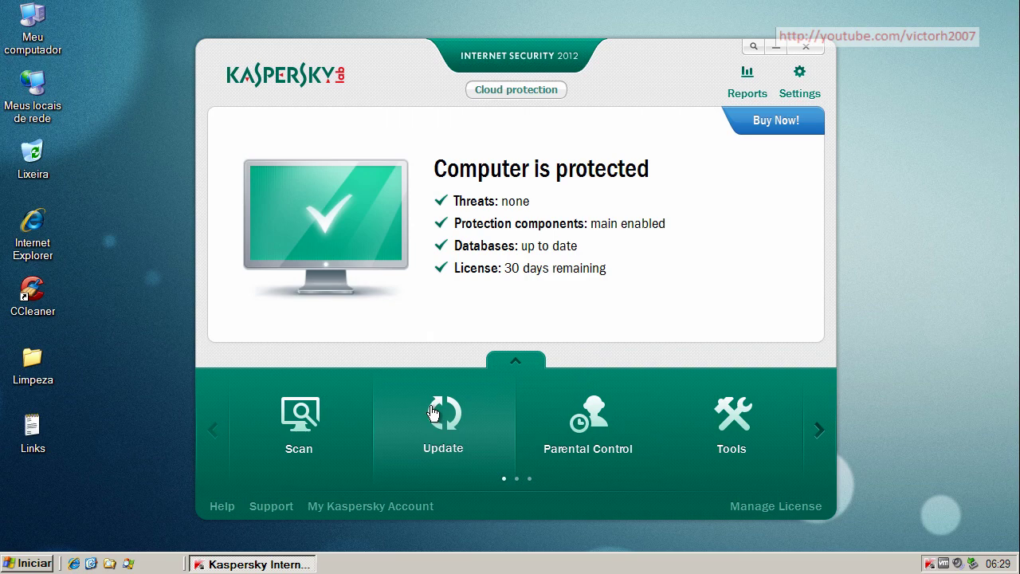
- Run a manual update of the Kaspersky databases and application
left_click(436, 412)
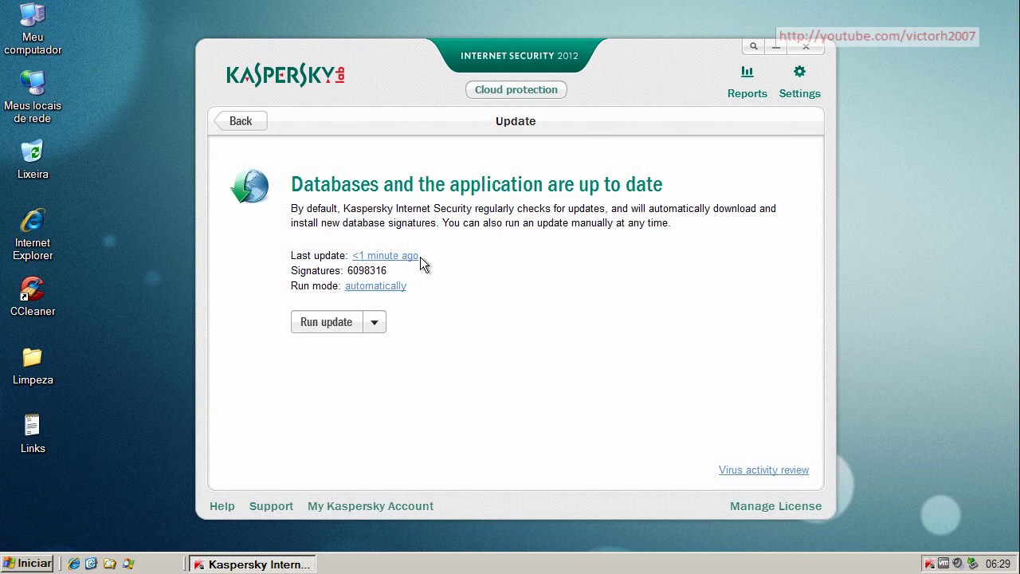
left_click(321, 332)
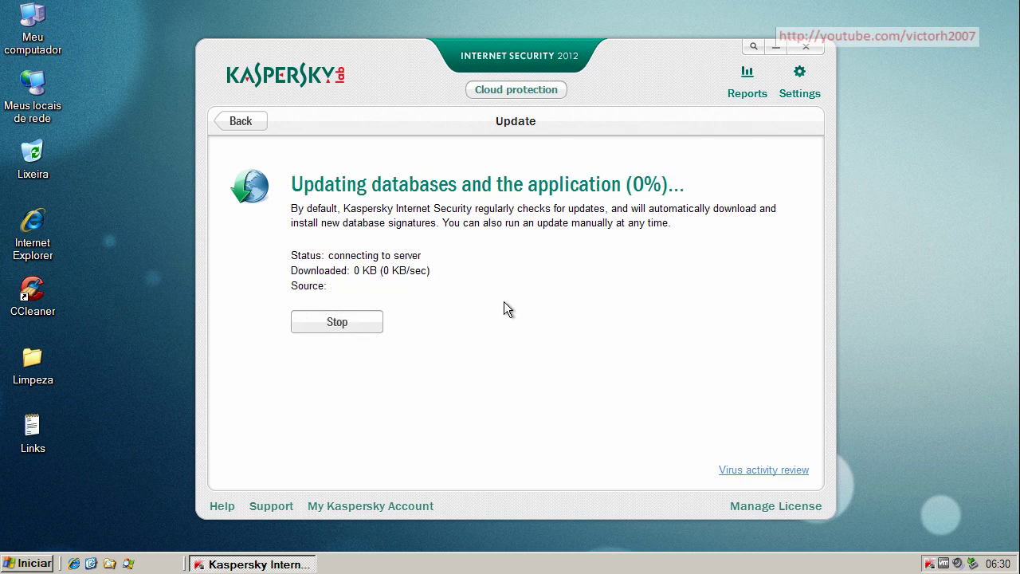
- Open the protection settings and review the File, Mail, Web and IM Anti-Virus components
left_click(806, 84)
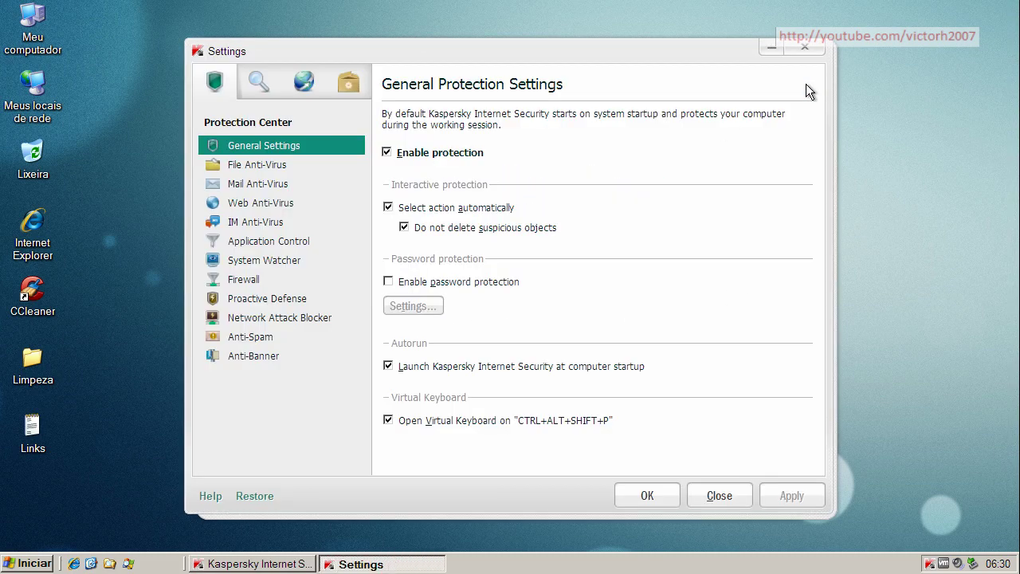
left_click(278, 171)
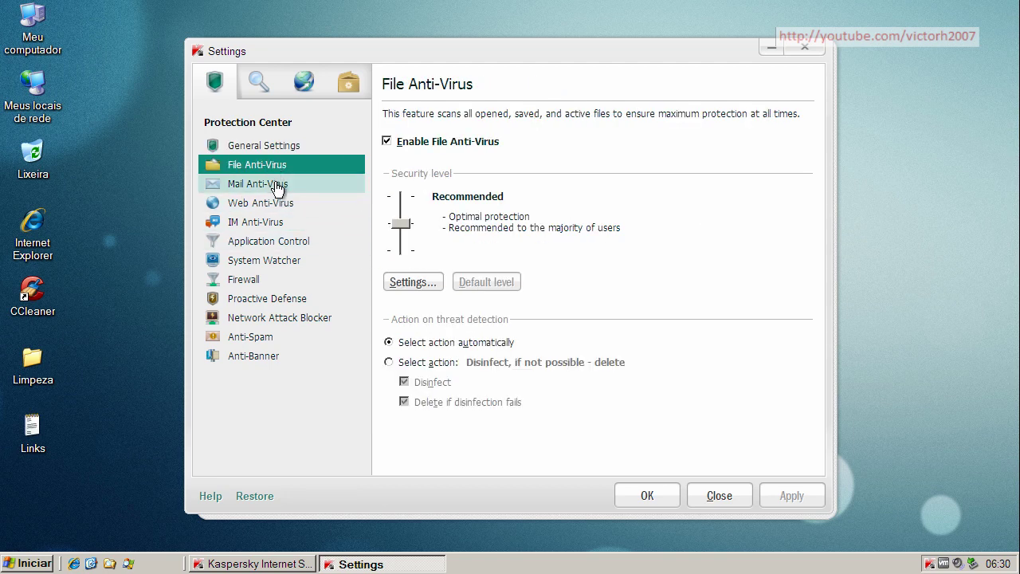
left_click(275, 187)
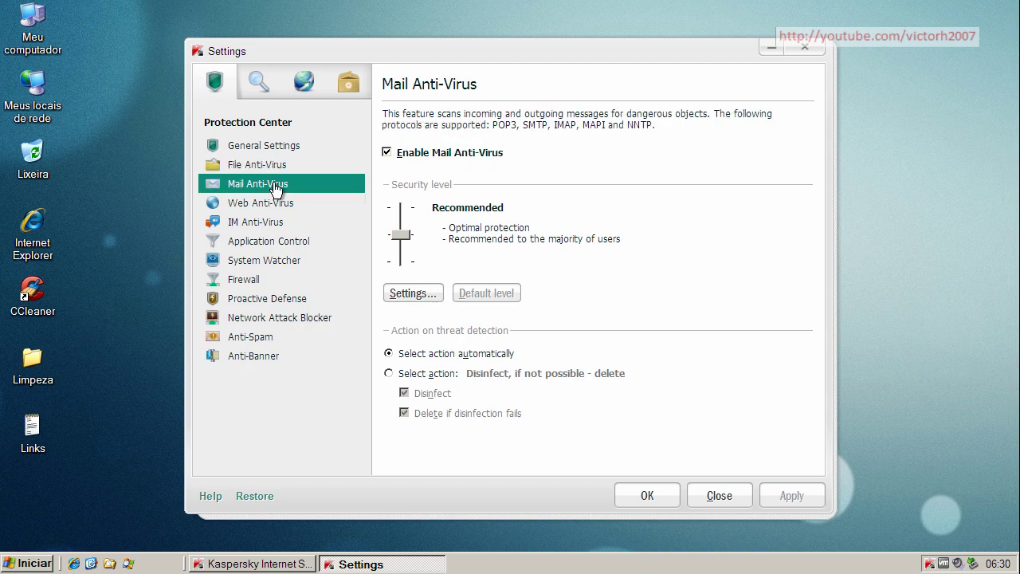
left_click(272, 206)
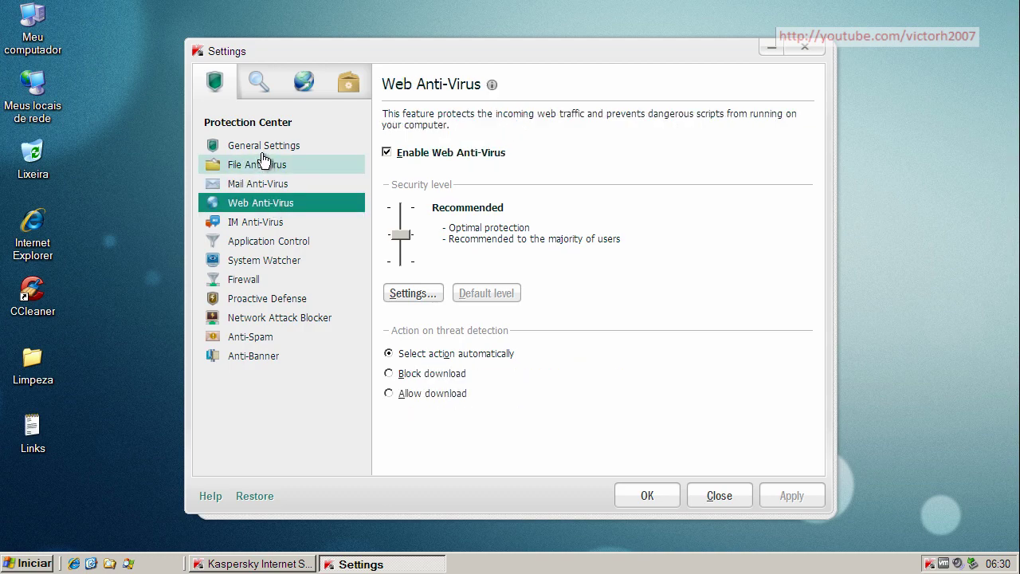
left_click(259, 223)
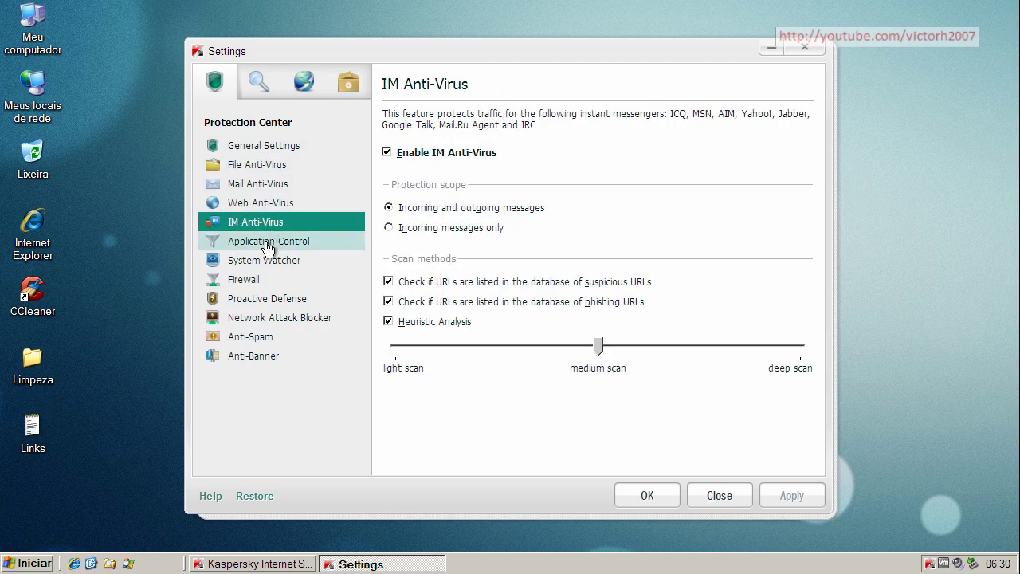
- Set Application Control to move unknown applications automatically to the Untrusted group
left_click(267, 247)
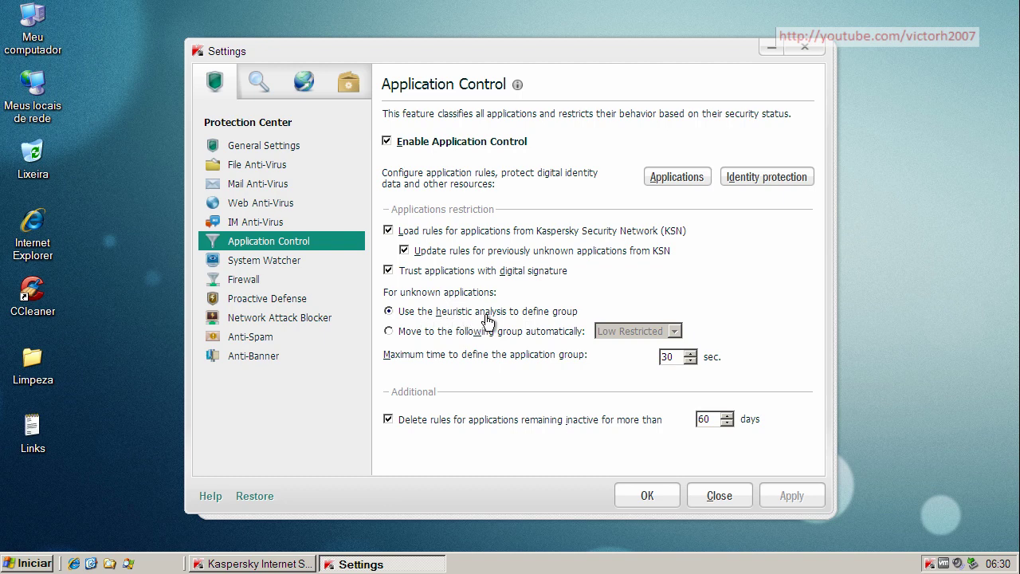
left_click(390, 332)
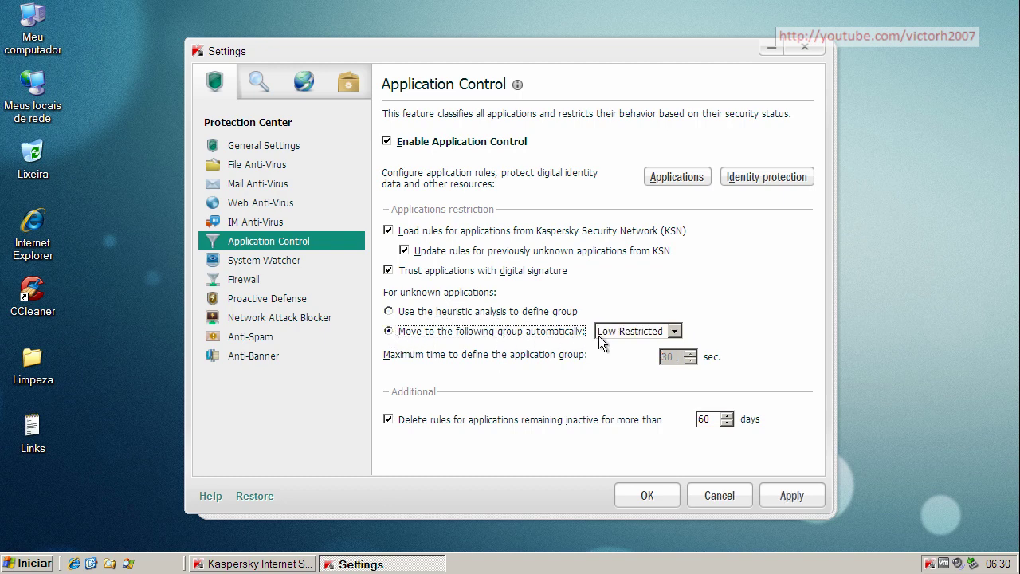
left_click(625, 333)
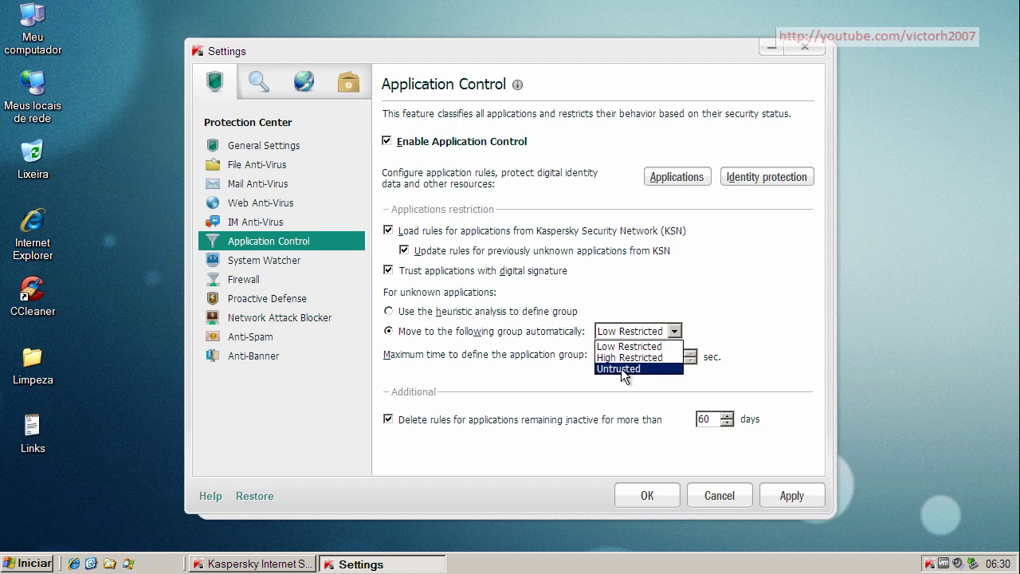
left_click(621, 369)
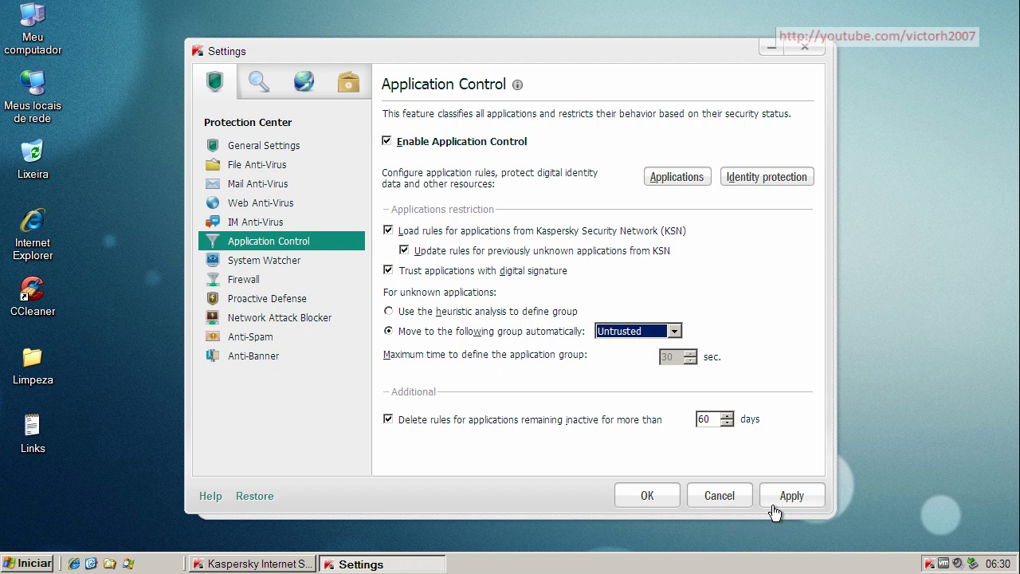
- Review the System Watcher, Firewall, Proactive Defense, Network Attack Blocker, Anti-Spam and Anti-Banner settings
left_click(279, 268)
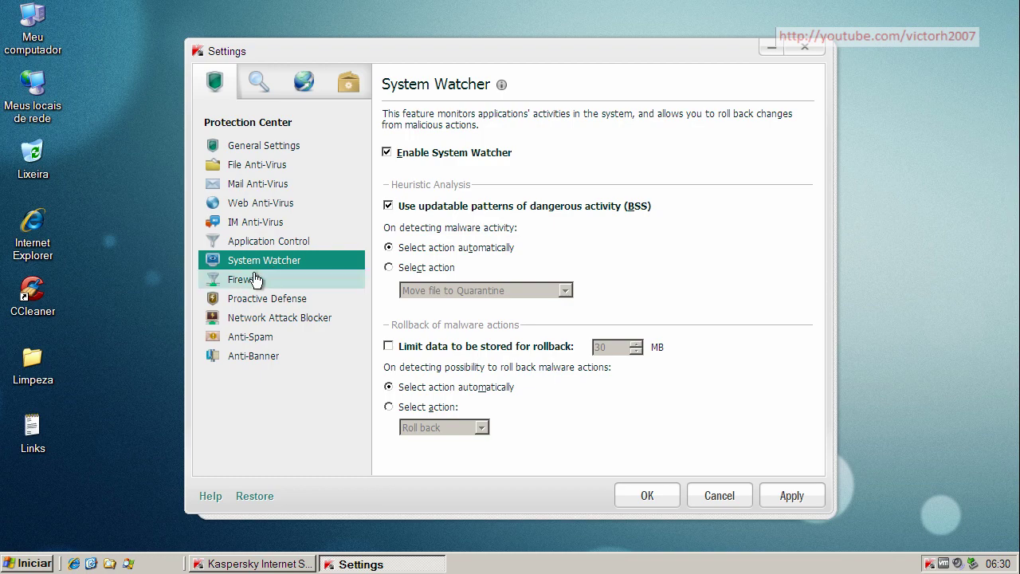
left_click(252, 284)
left_click(252, 301)
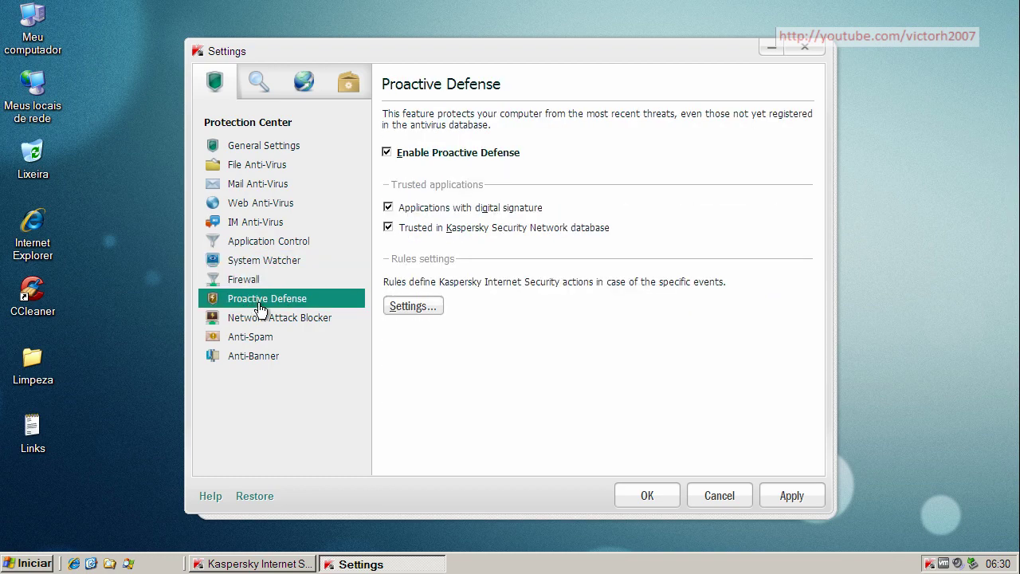
left_click(265, 321)
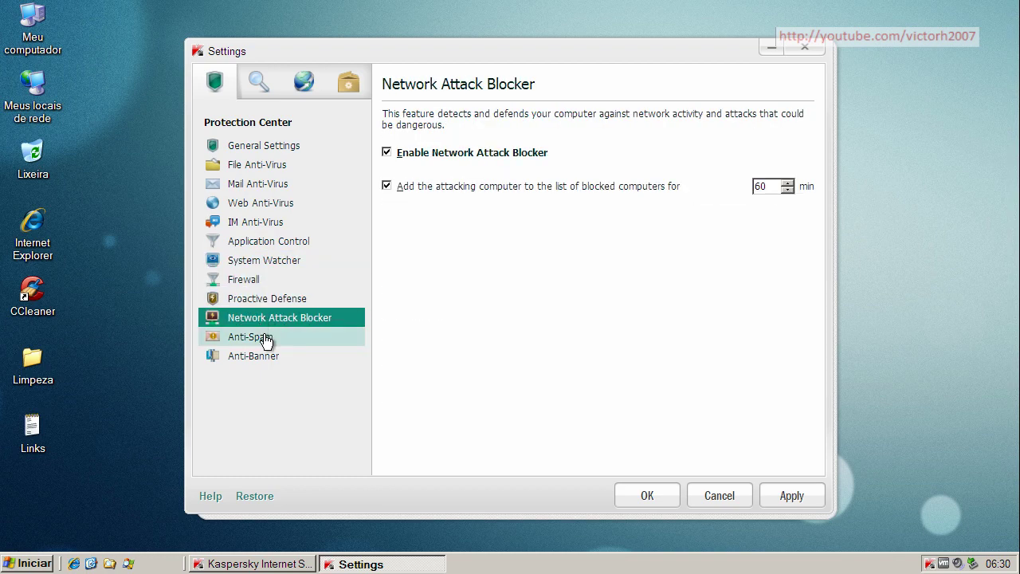
left_click(266, 340)
left_click(267, 360)
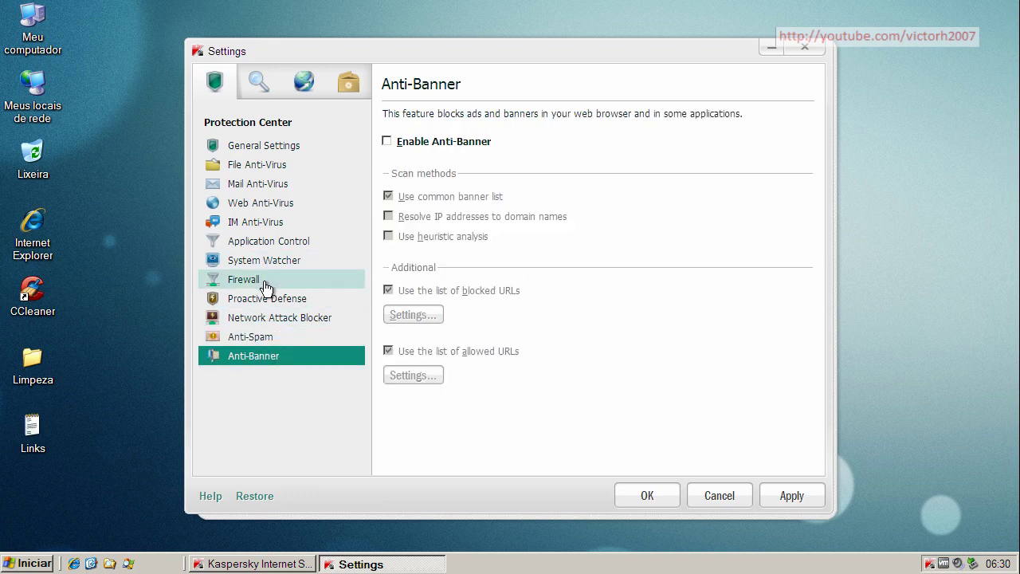
- Recheck the Application Control settings, apply the changes and close the Kaspersky windows
left_click(267, 245)
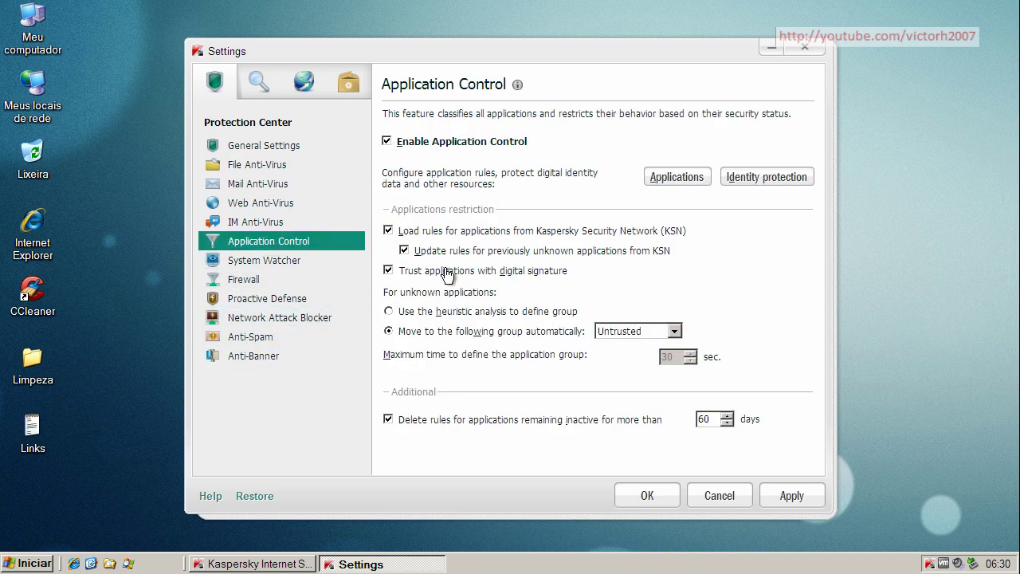
left_click(789, 496)
left_click(647, 496)
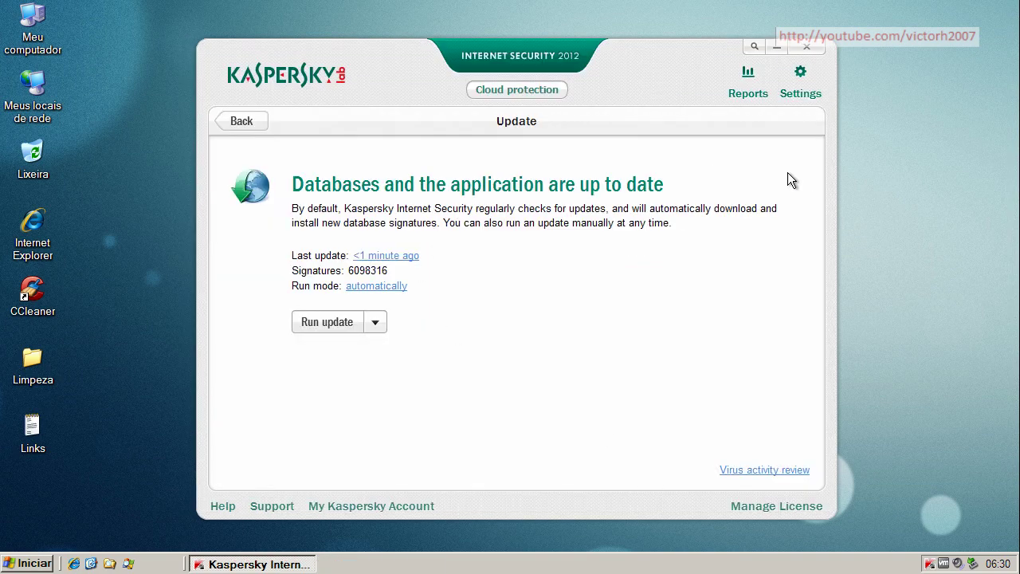
left_click(807, 49)
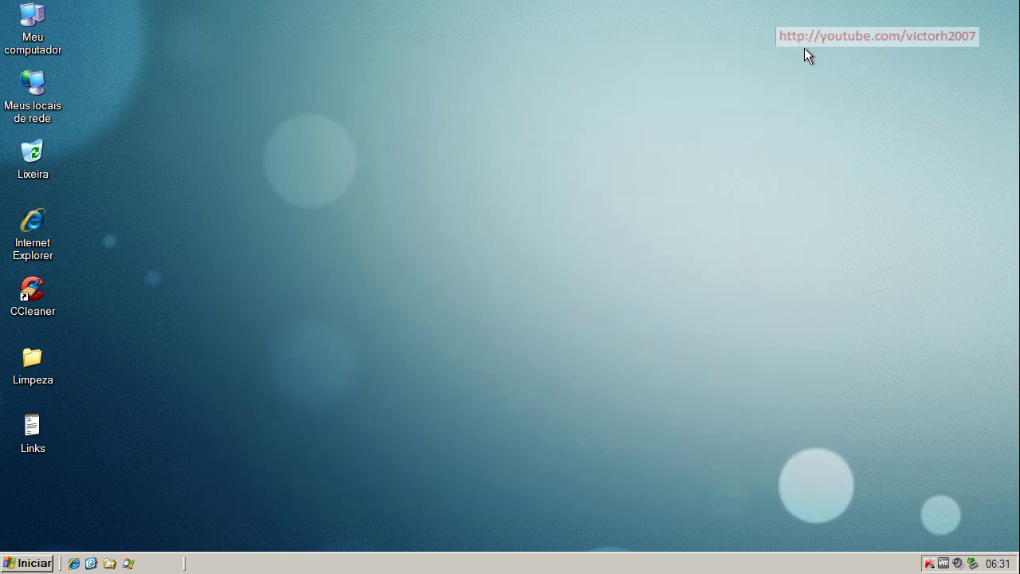
- Open the Links text file on the desktop and look through its list of harmful links
double_click(32, 423)
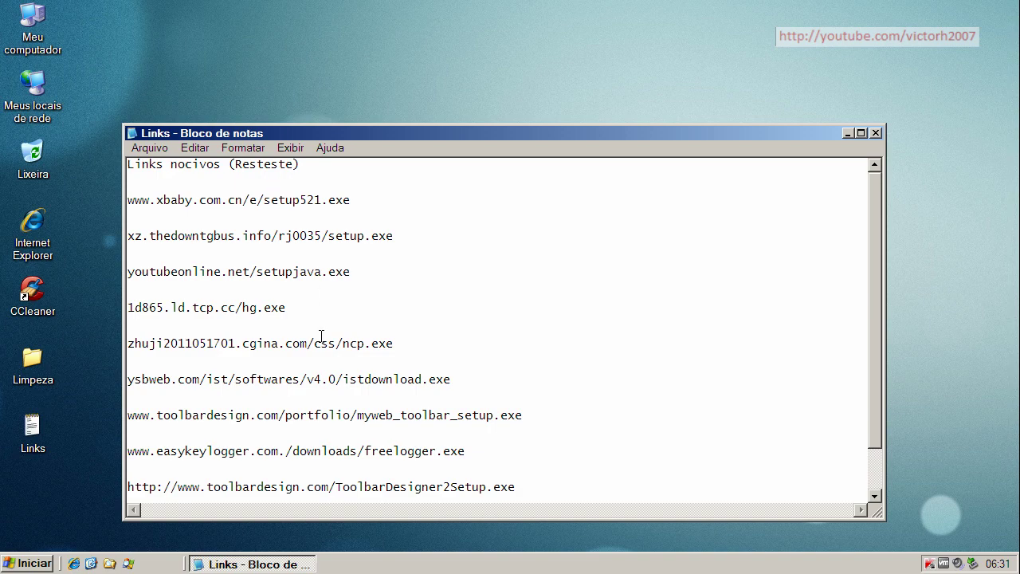
left_click_drag(874, 248, 874, 292)
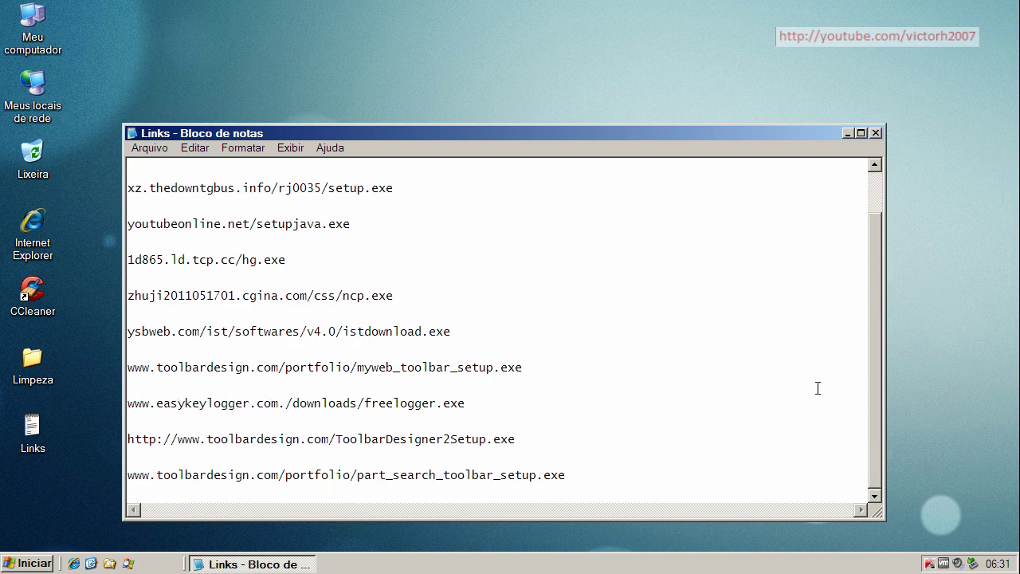
left_click_drag(874, 354, 874, 303)
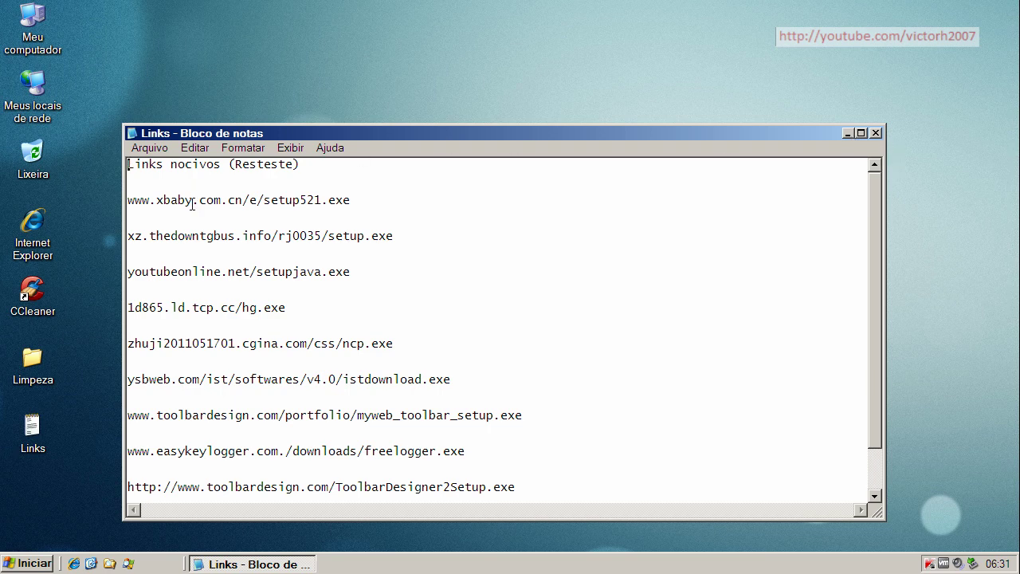
double_click(299, 199)
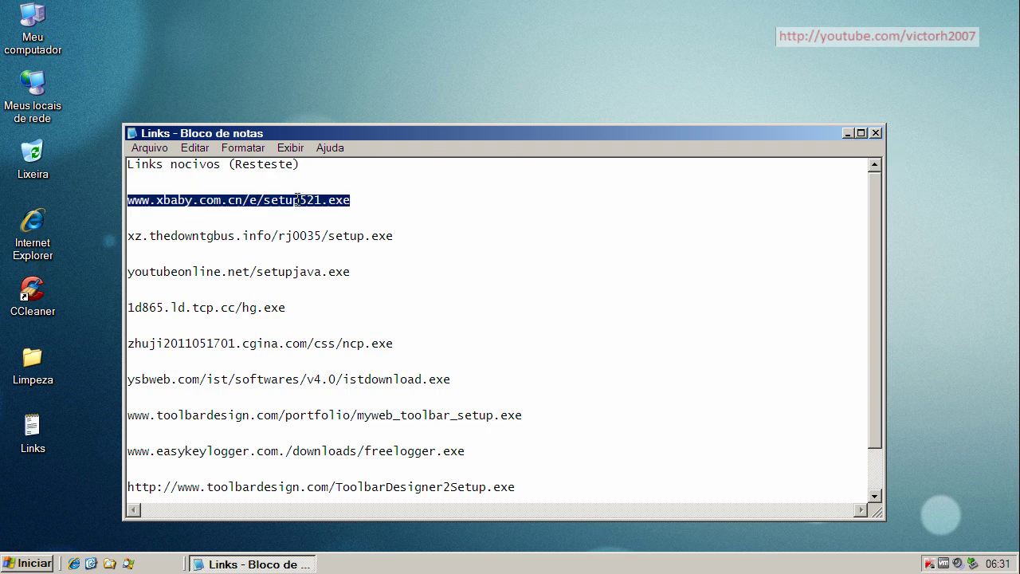
right_click(299, 199)
left_click(323, 247)
double_click(40, 221)
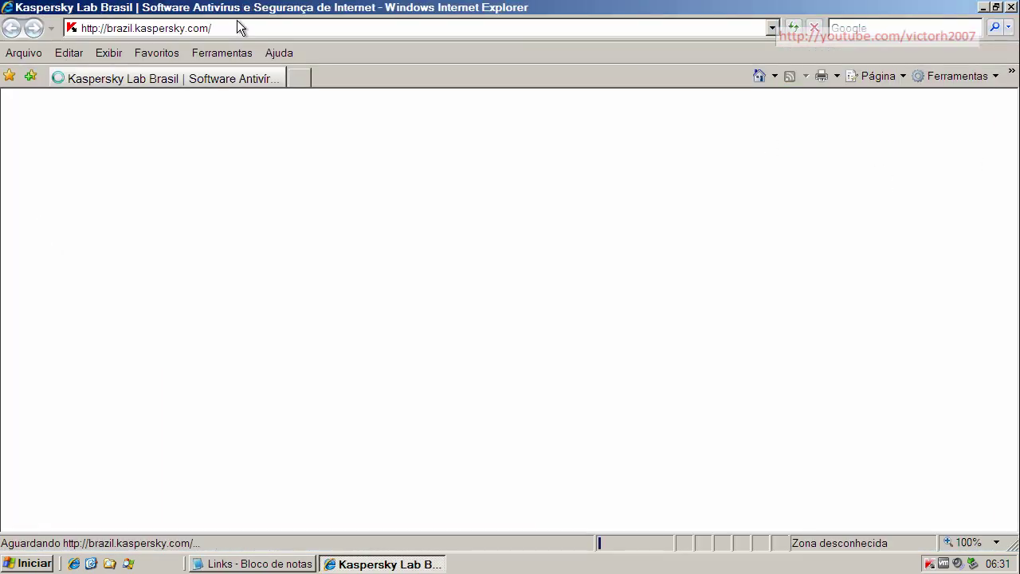
left_click(264, 29)
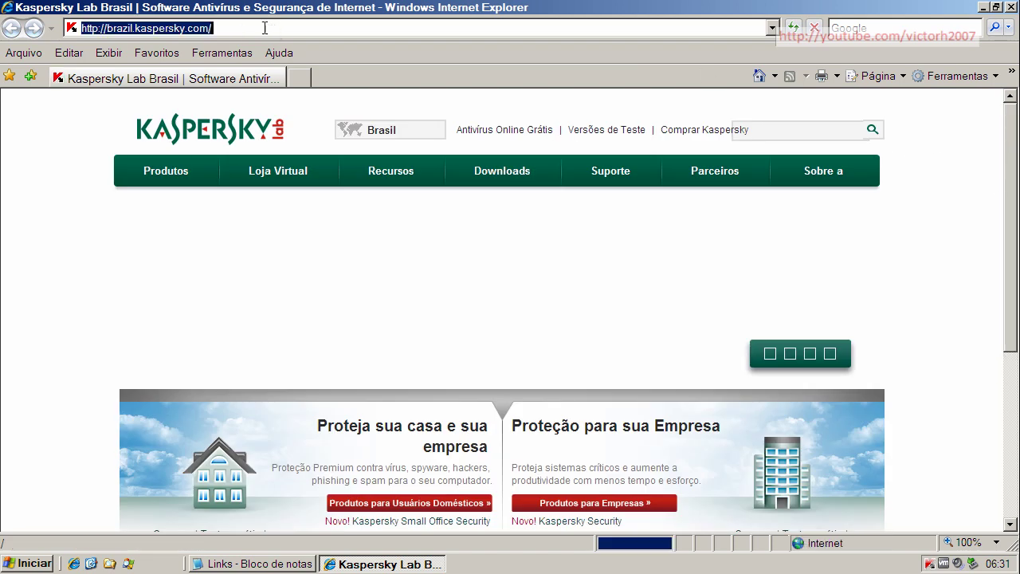
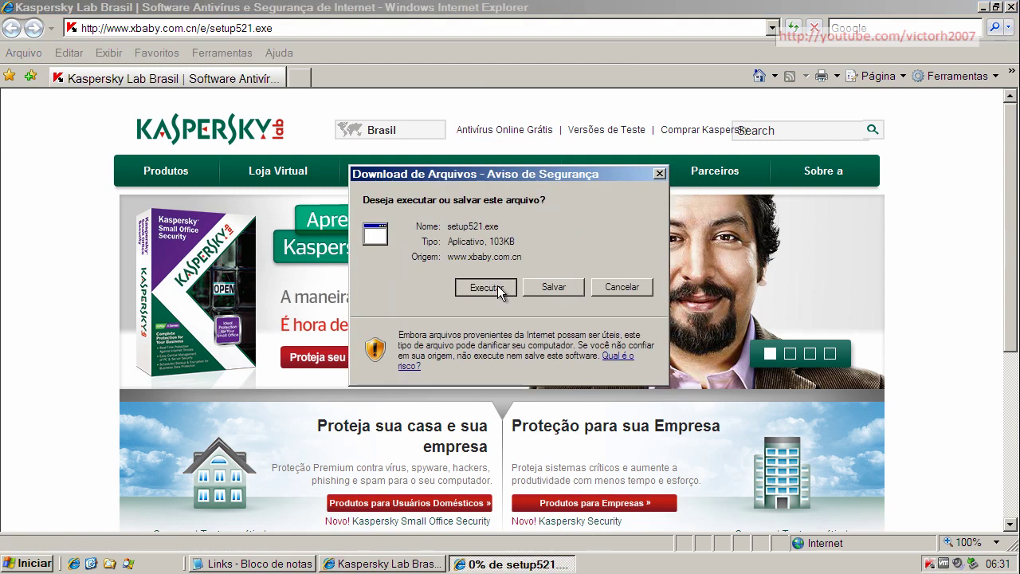
left_click(498, 286)
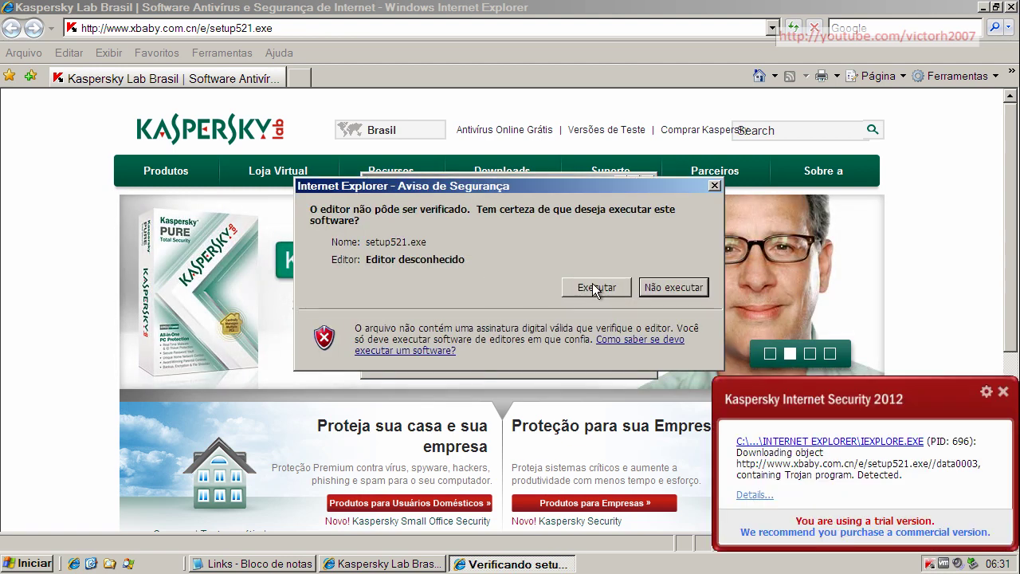
left_click(590, 290)
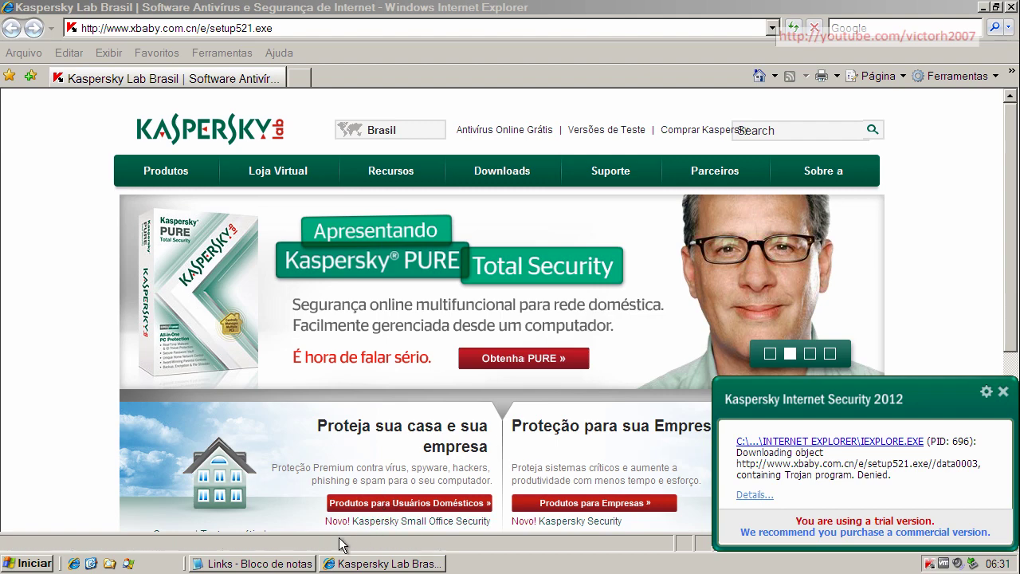
- Load xz.thedowntgbus.info/rj0035/setup.exe from the Links file in Internet Explorer, try to run it and dismiss the Kaspersky notification
left_click(253, 564)
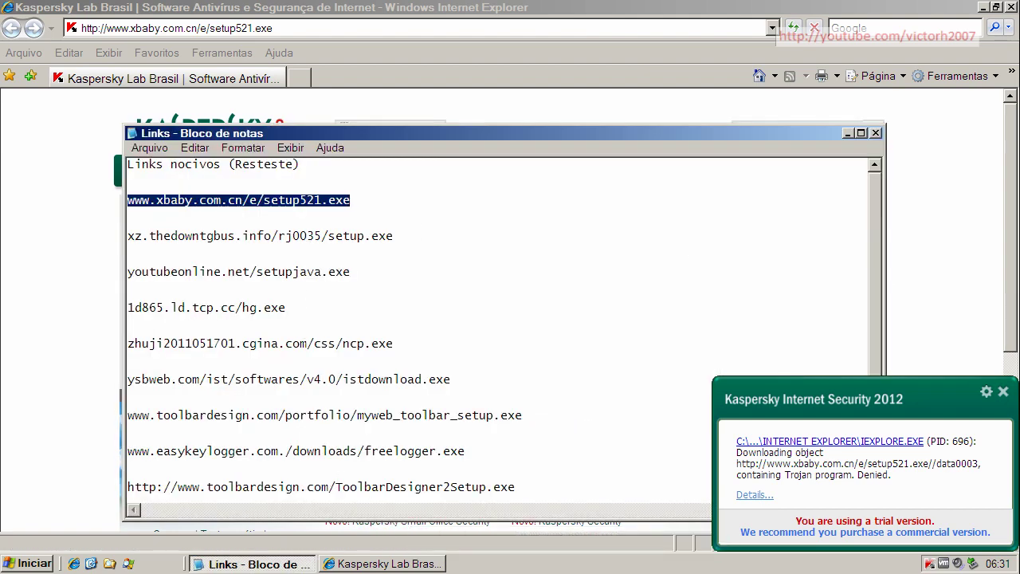
double_click(359, 234)
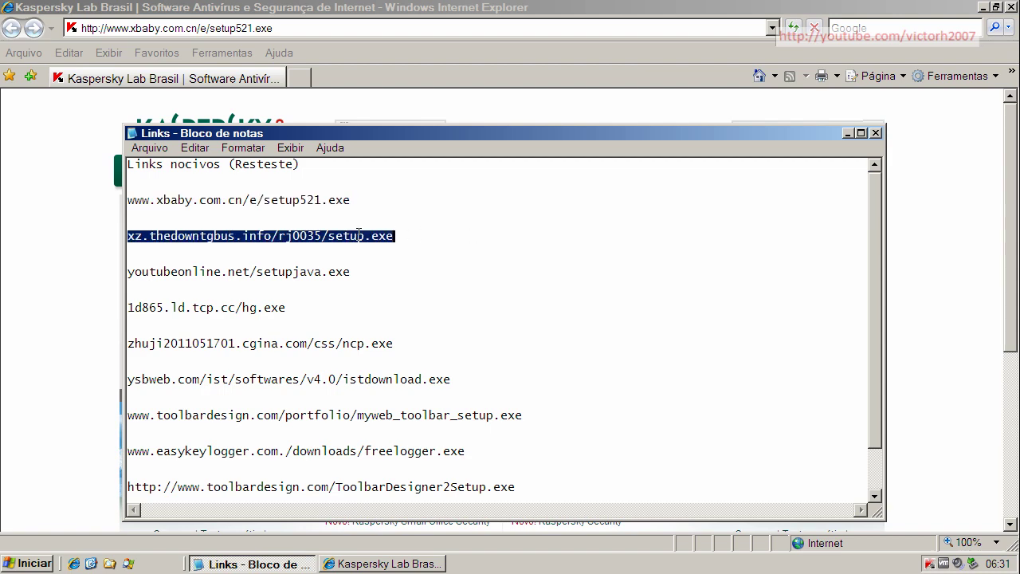
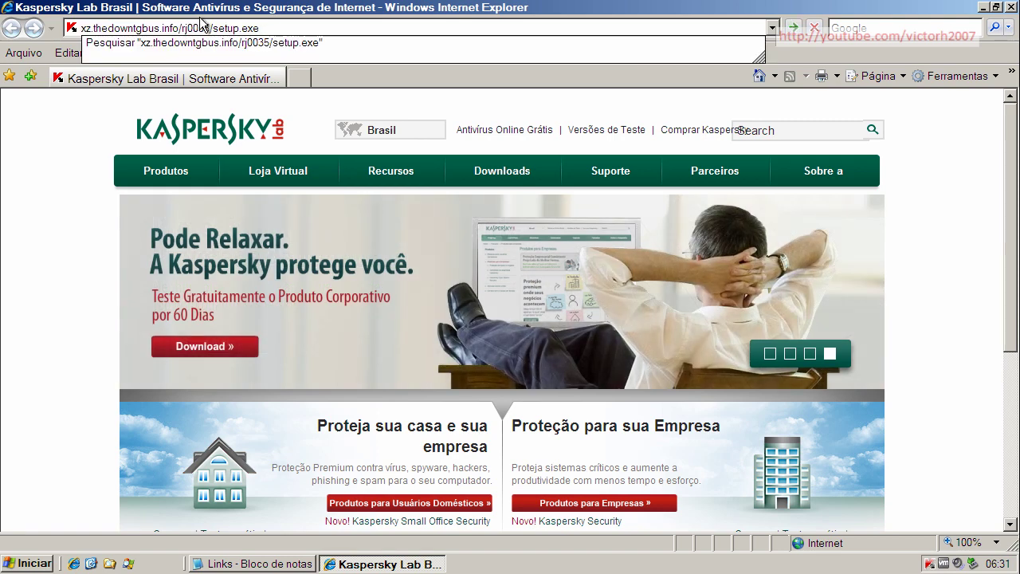
key("Return")
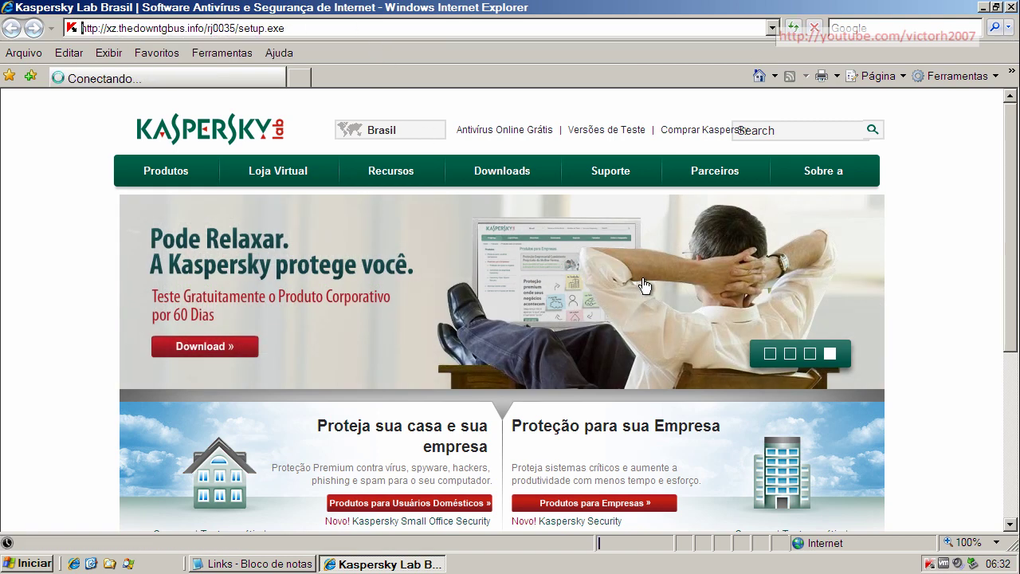
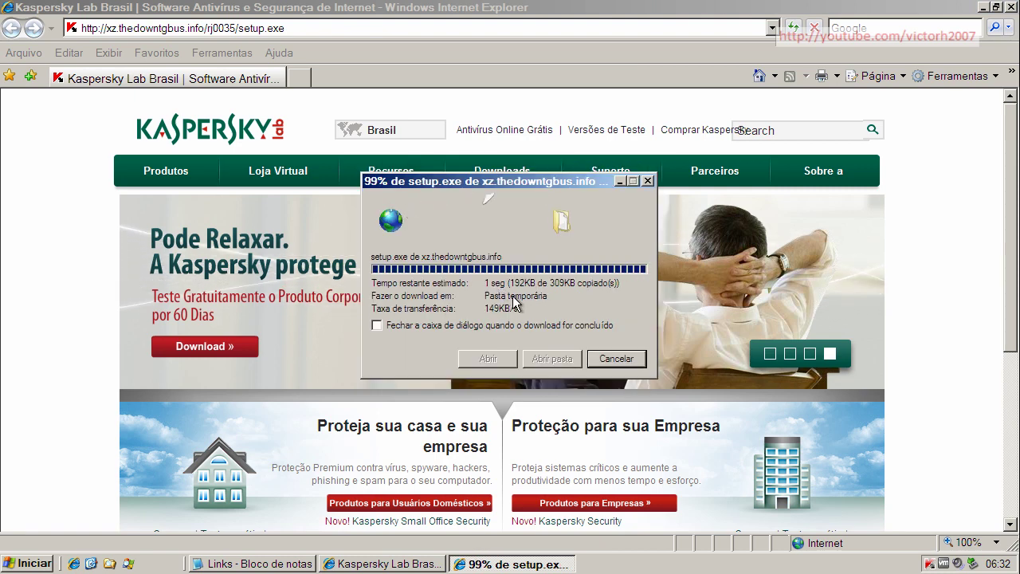
left_click(588, 270)
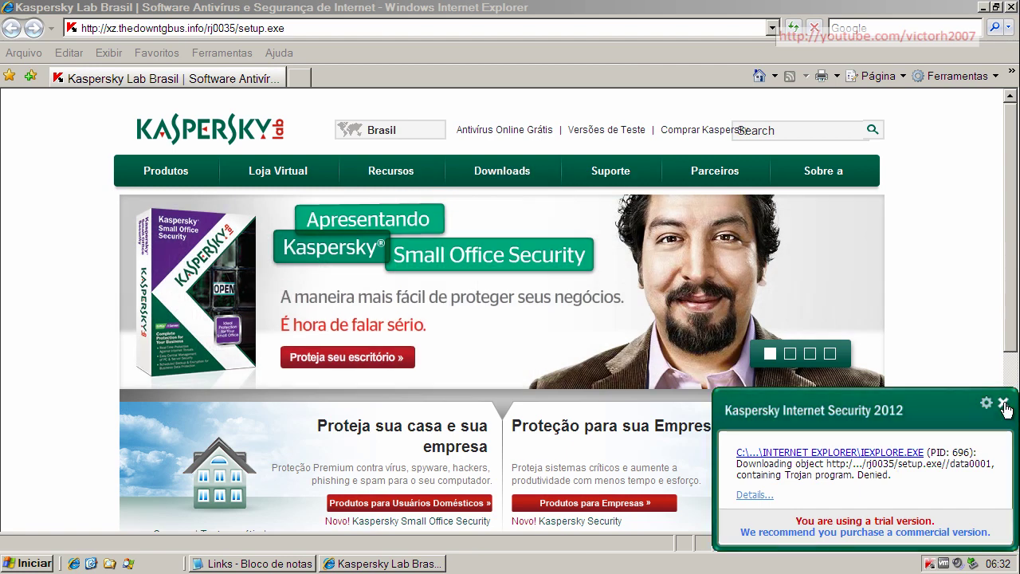
left_click(1006, 407)
- Copy youtubeonline.net/setupjava.exe from the Links file, load it in Internet Explorer, dismiss the Kaspersky notification and return to the home page
left_click(294, 564)
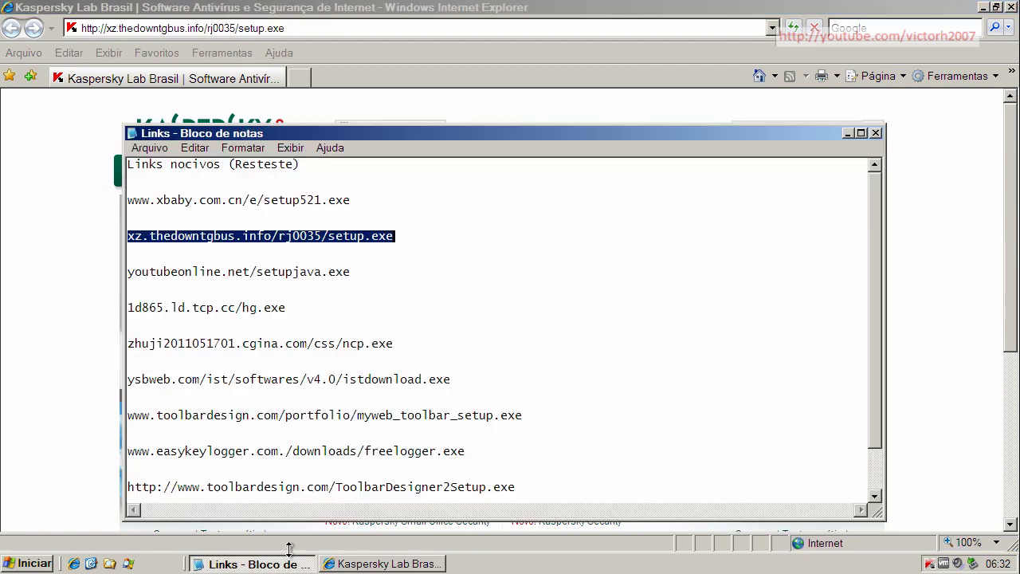
double_click(262, 271)
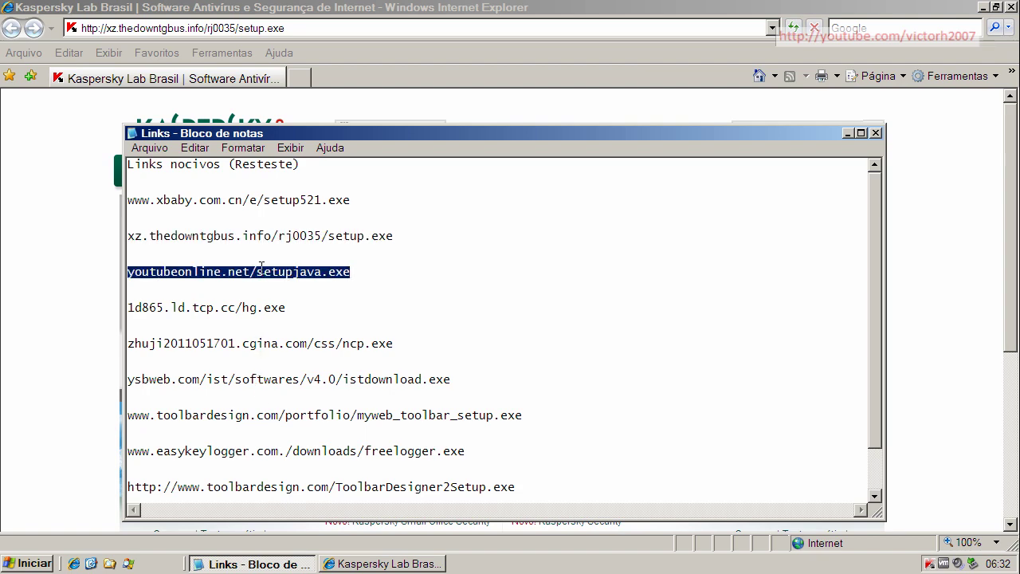
right_click(262, 269)
left_click(319, 316)
left_click(249, 38)
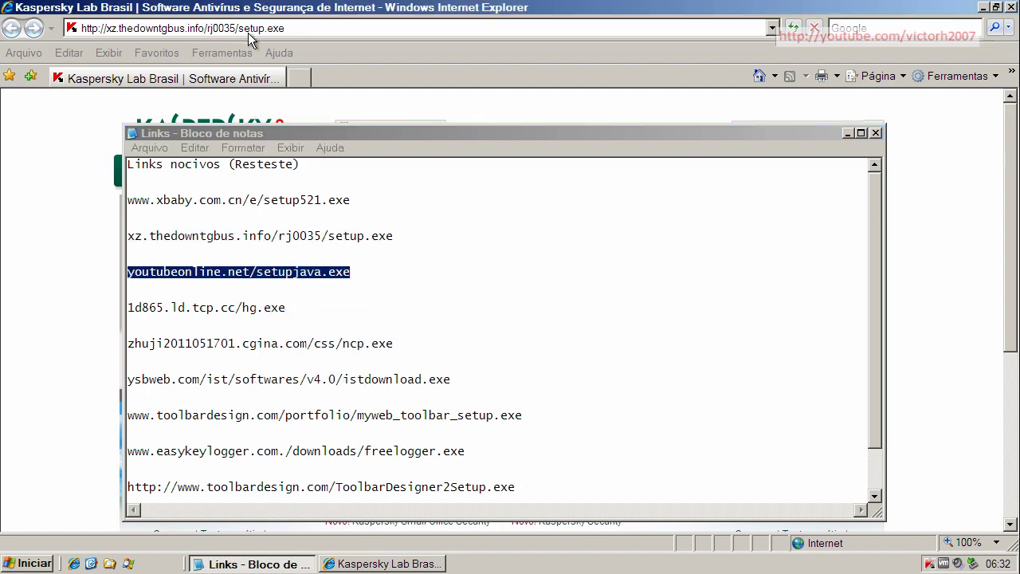
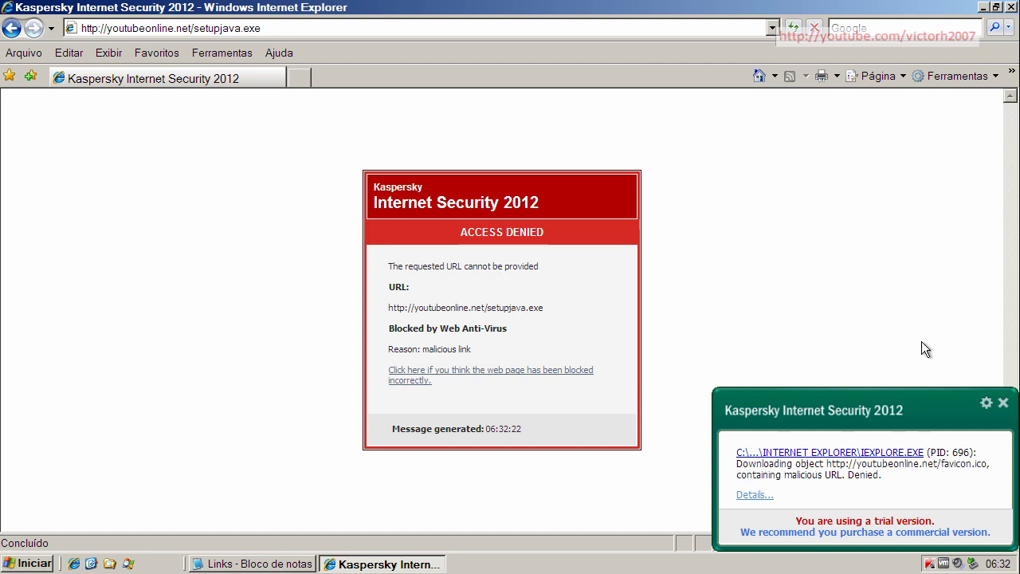
left_click(1002, 403)
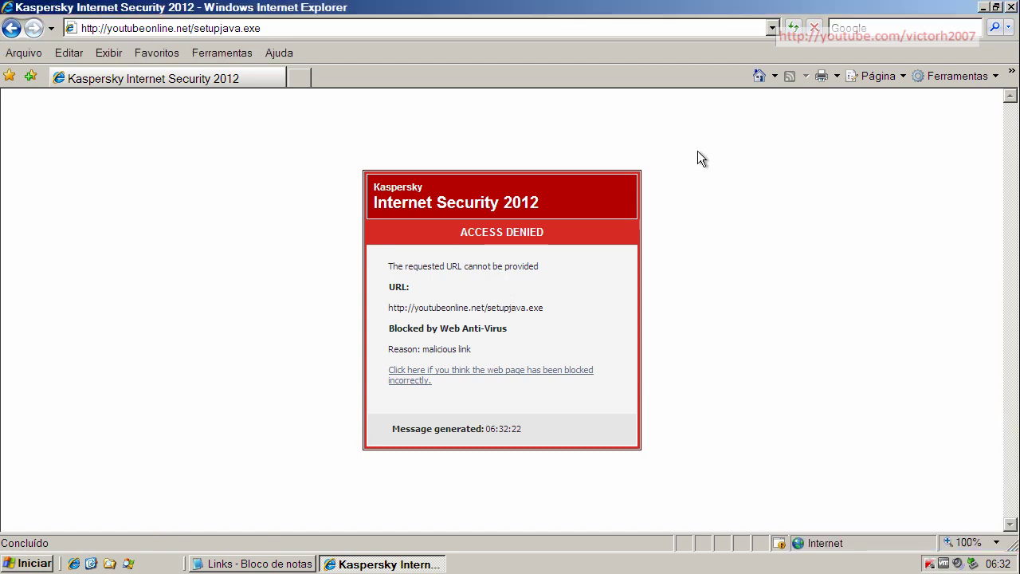
left_click(760, 76)
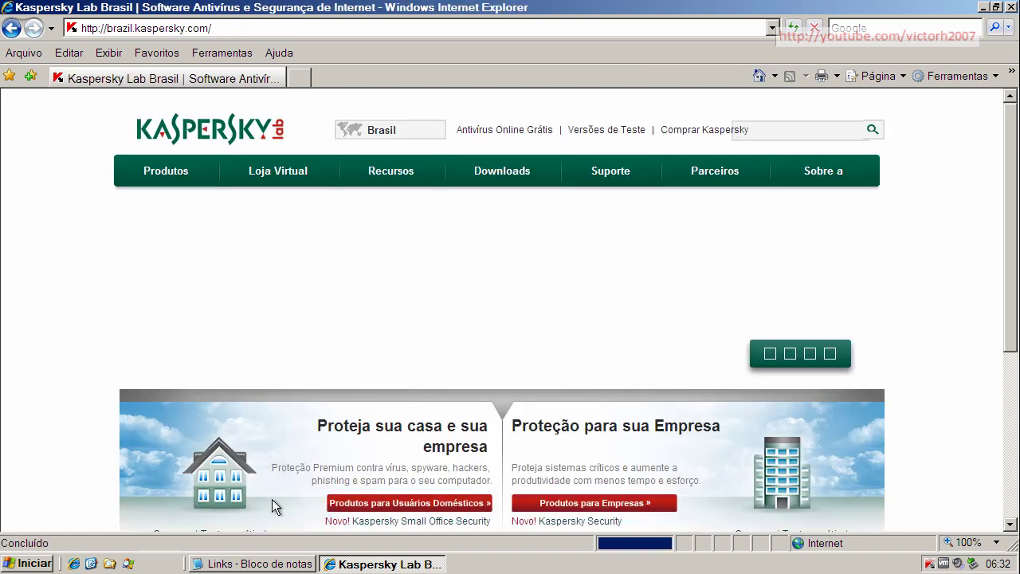
- Copy 1d865.ld.tcp.cc/hg.exe from the Links file, load it in Internet Explorer, try to run hg.exe and dismiss the Windows error
left_click(279, 563)
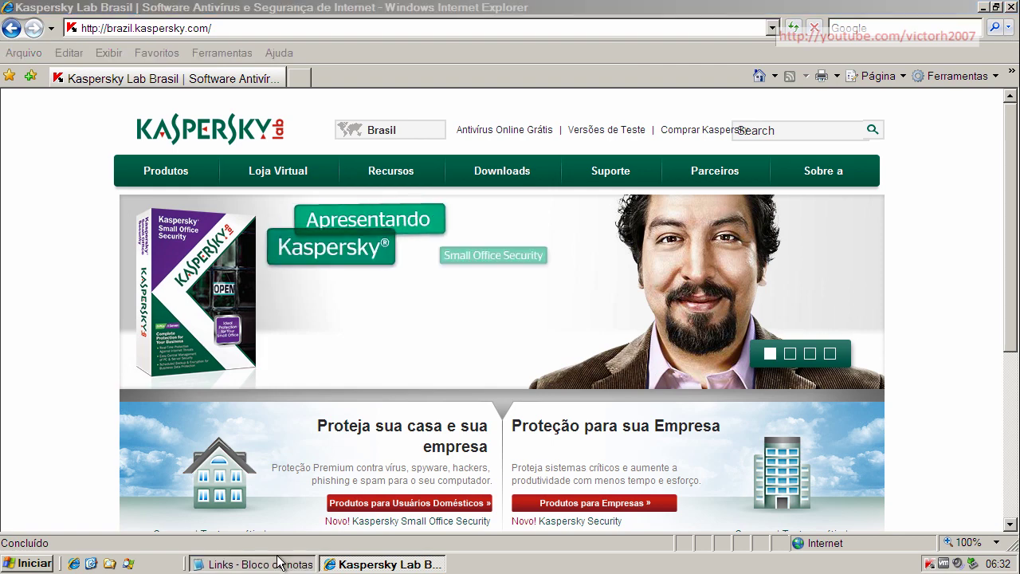
double_click(227, 308)
right_click(227, 308)
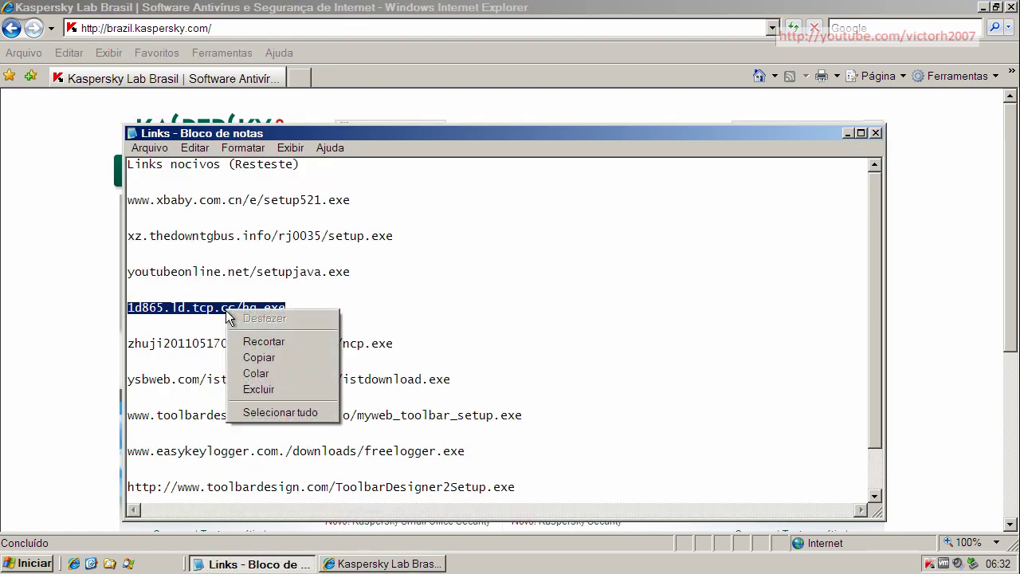
left_click(253, 358)
left_click(182, 28)
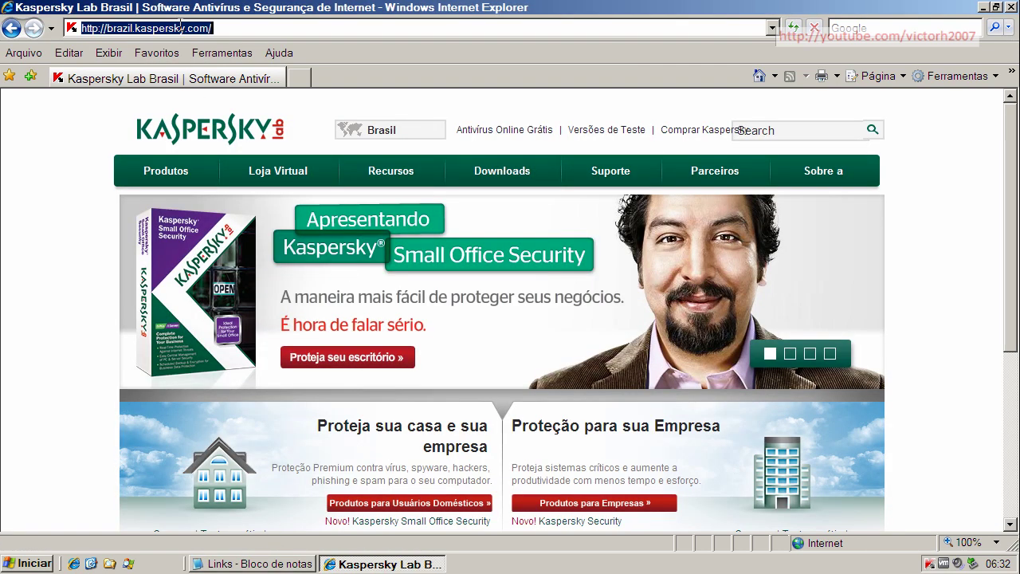
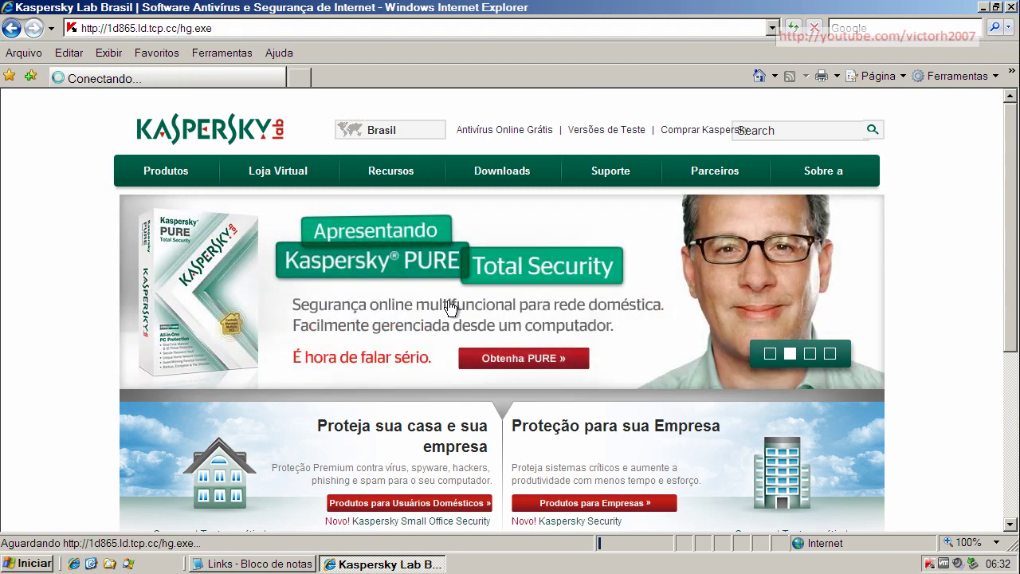
left_click(467, 287)
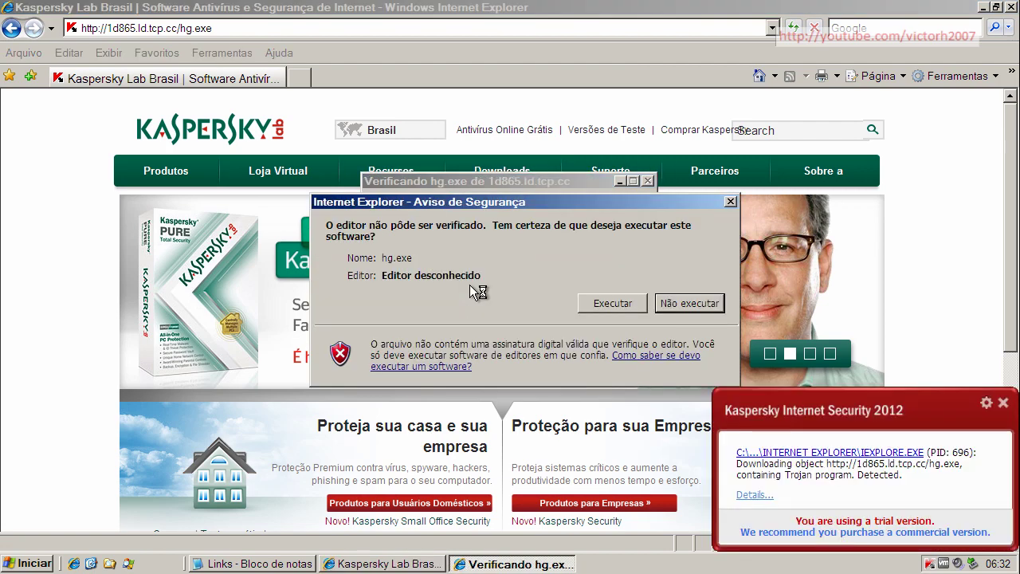
left_click(618, 302)
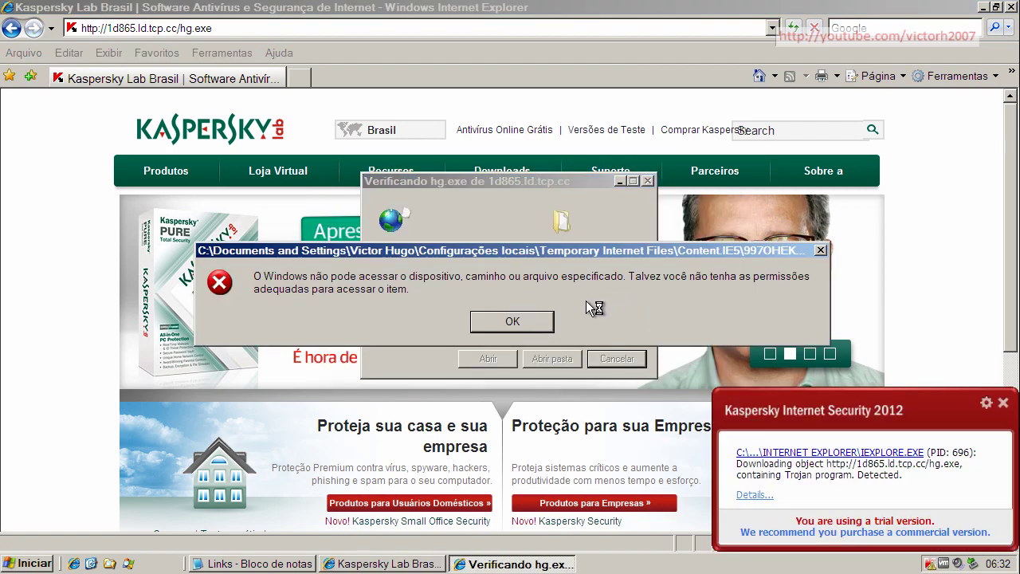
left_click(513, 322)
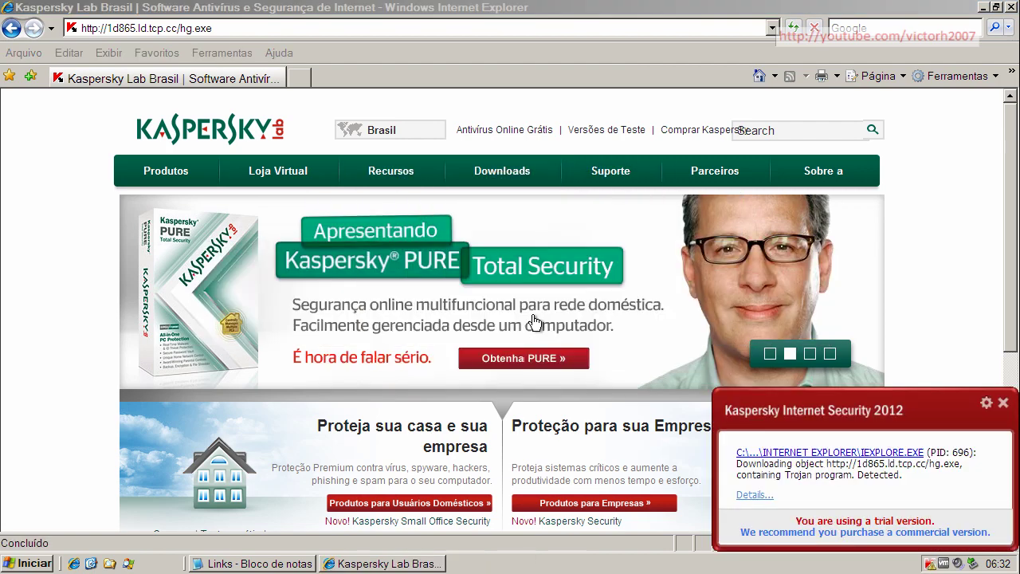
- Load zhuji2011051701.cgina.com/css/ncp.exe from the Links file in Internet Explorer, dismissing the Kaspersky notifications and returning to the home page
left_click(273, 564)
double_click(241, 344)
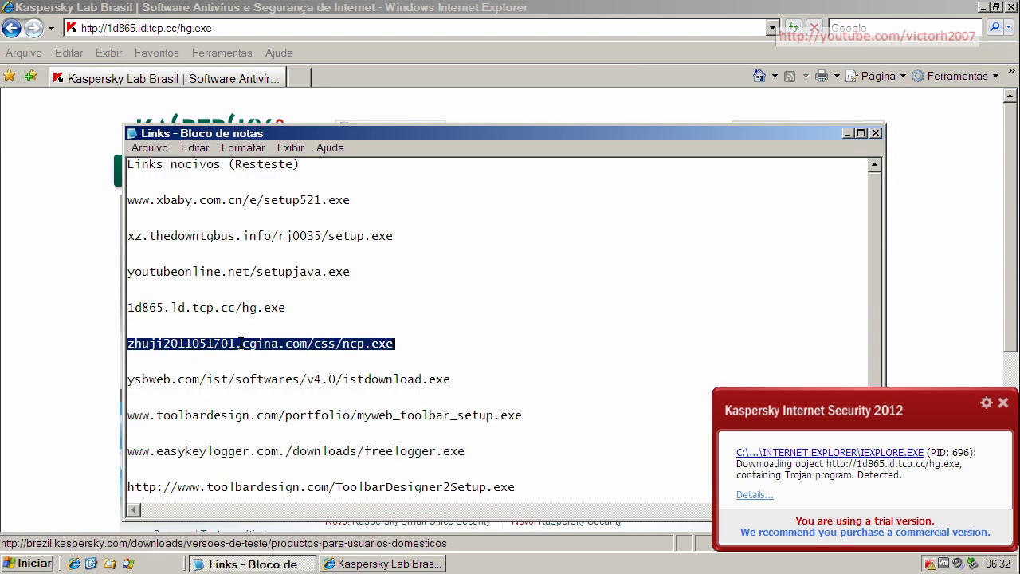
right_click(243, 344)
left_click(274, 392)
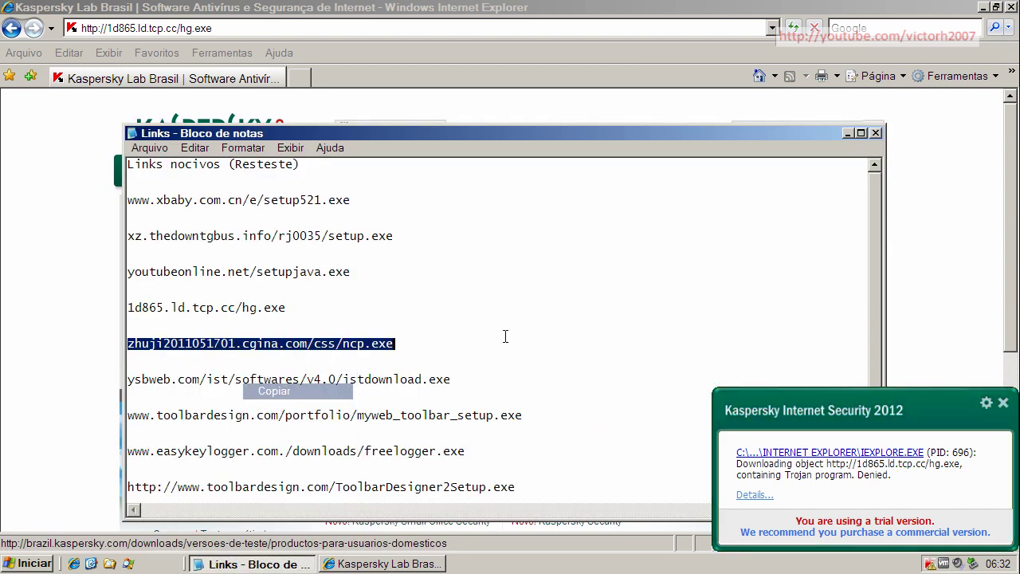
left_click(1004, 402)
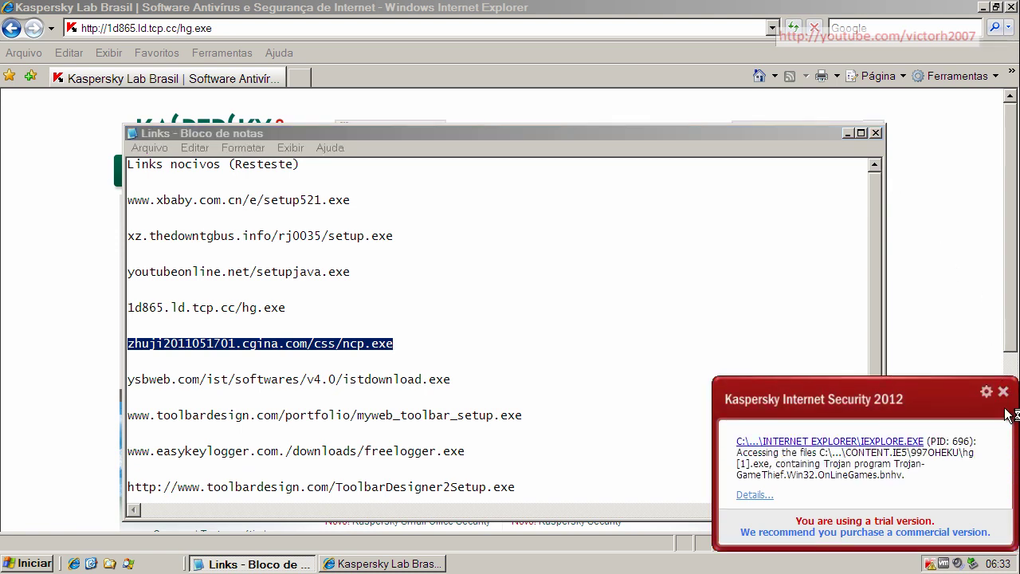
left_click(1006, 392)
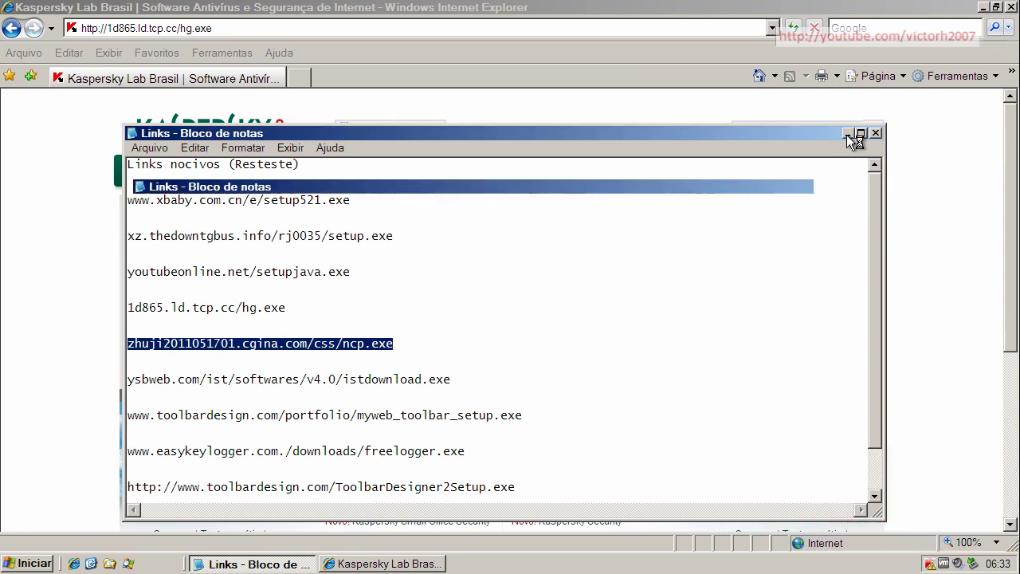
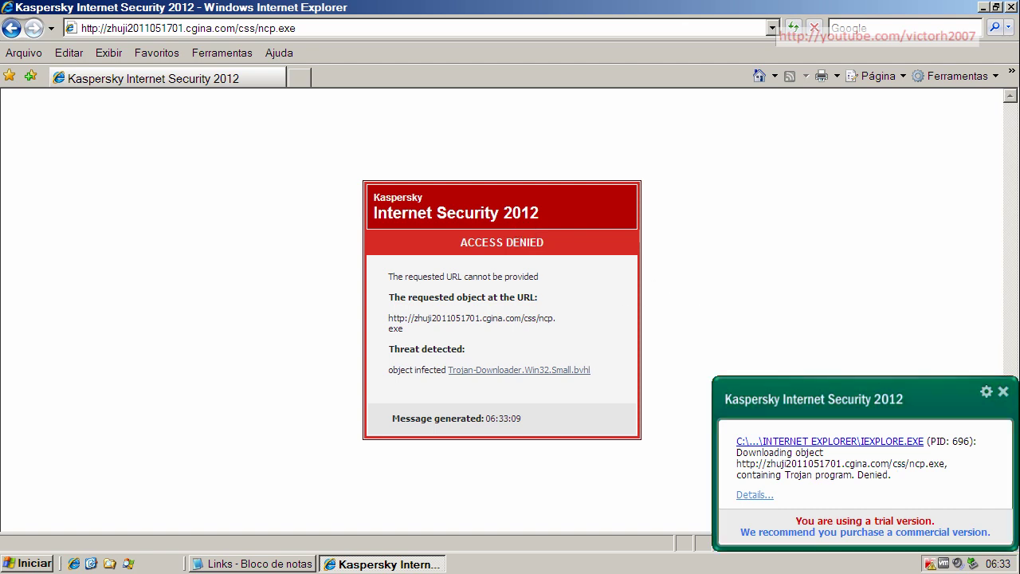
left_click(1004, 392)
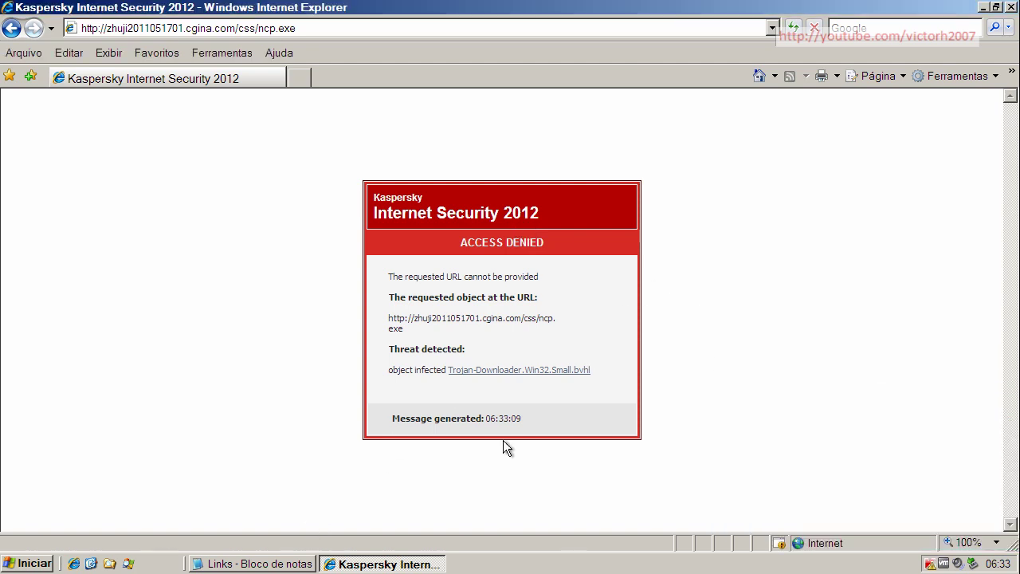
left_click(755, 78)
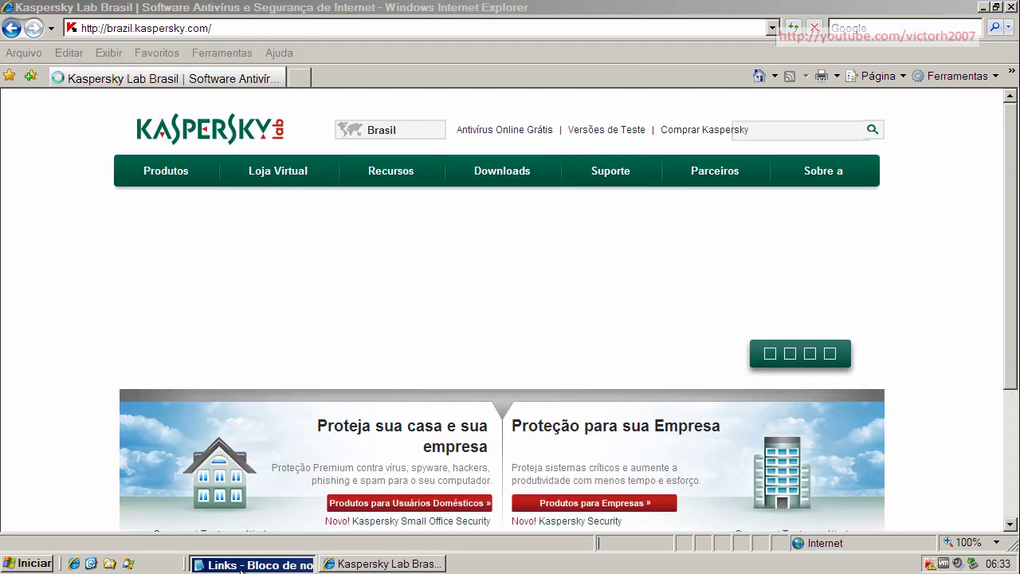
- Load ysbweb.com/ist/softwares/v4.0/istdownload.exe from the Links file in Internet Explorer, dismiss the Kaspersky notifications and return to the home page
left_click(253, 563)
left_click(248, 380)
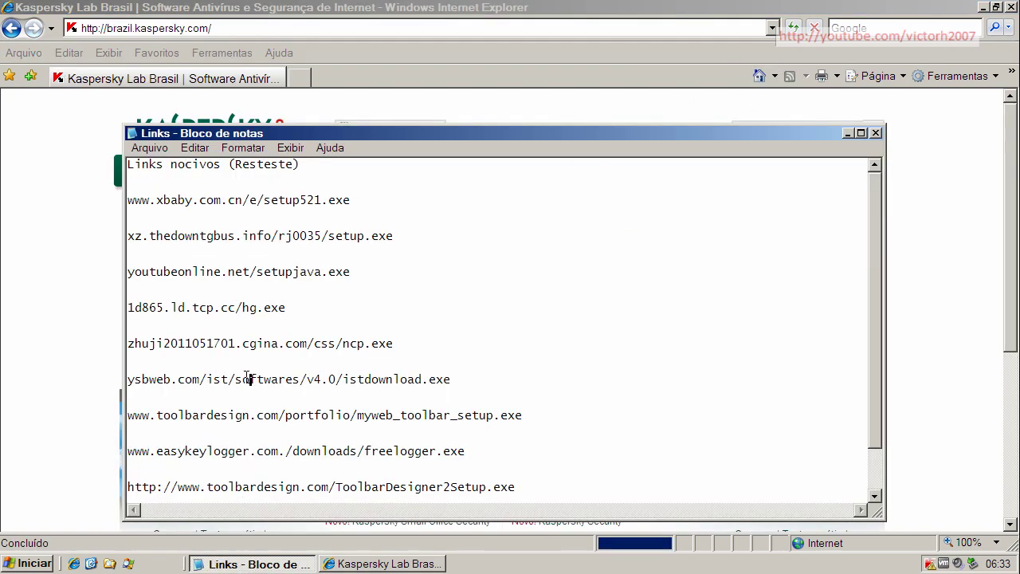
double_click(248, 380)
right_click(248, 379)
left_click(275, 423)
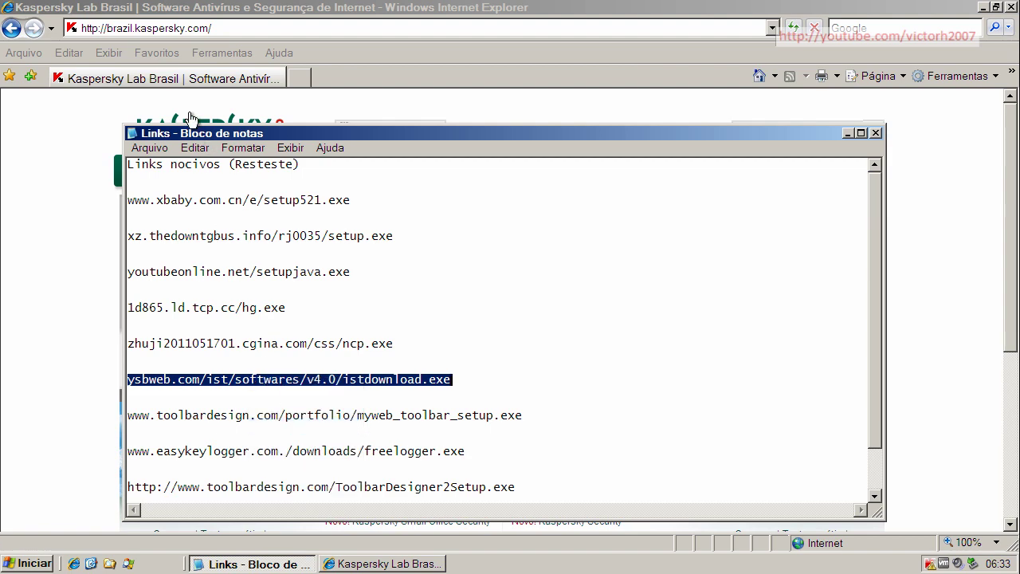
left_click(171, 28)
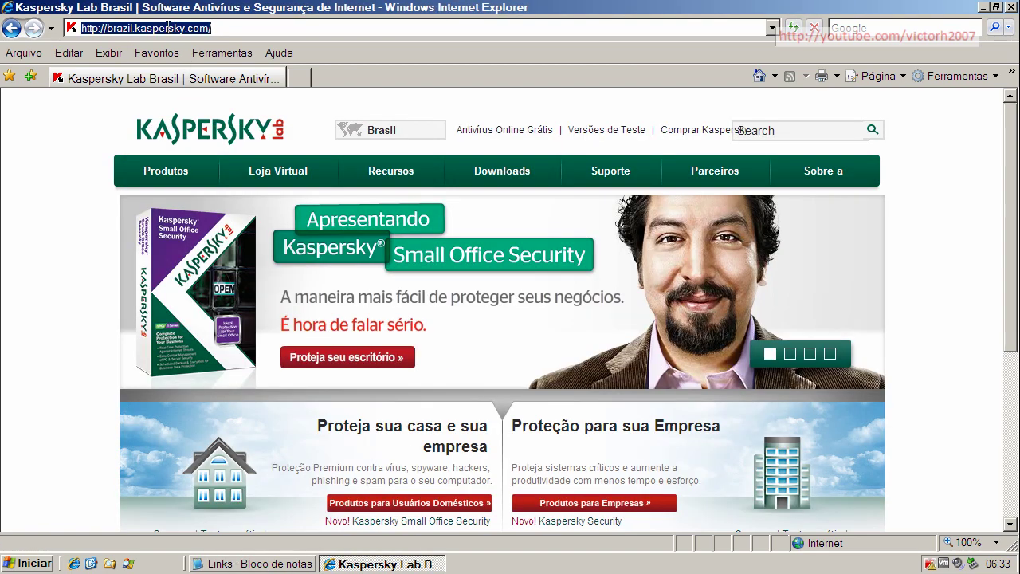
key("ctrl+v")
key("Return")
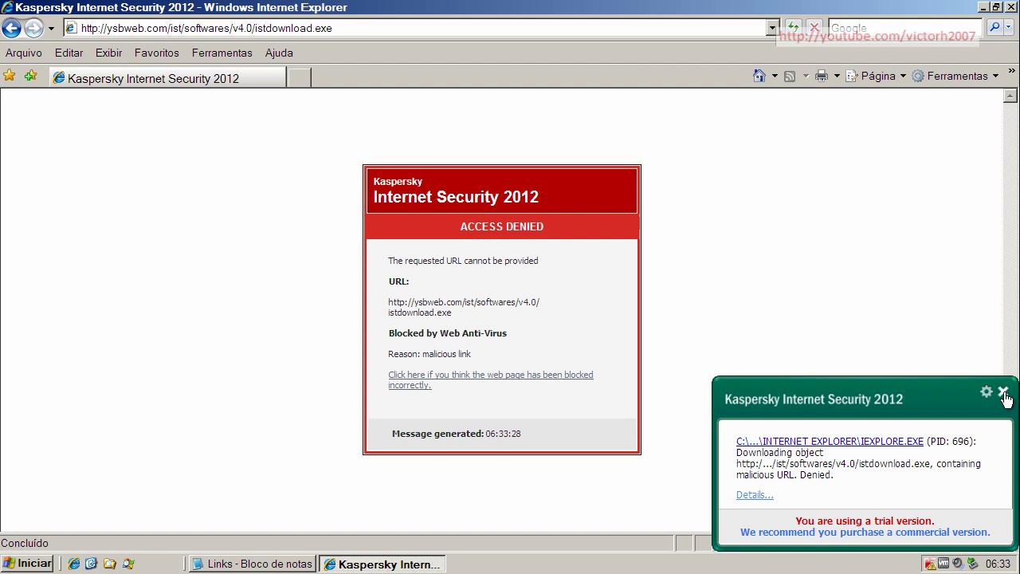
left_click(1004, 393)
left_click(1003, 403)
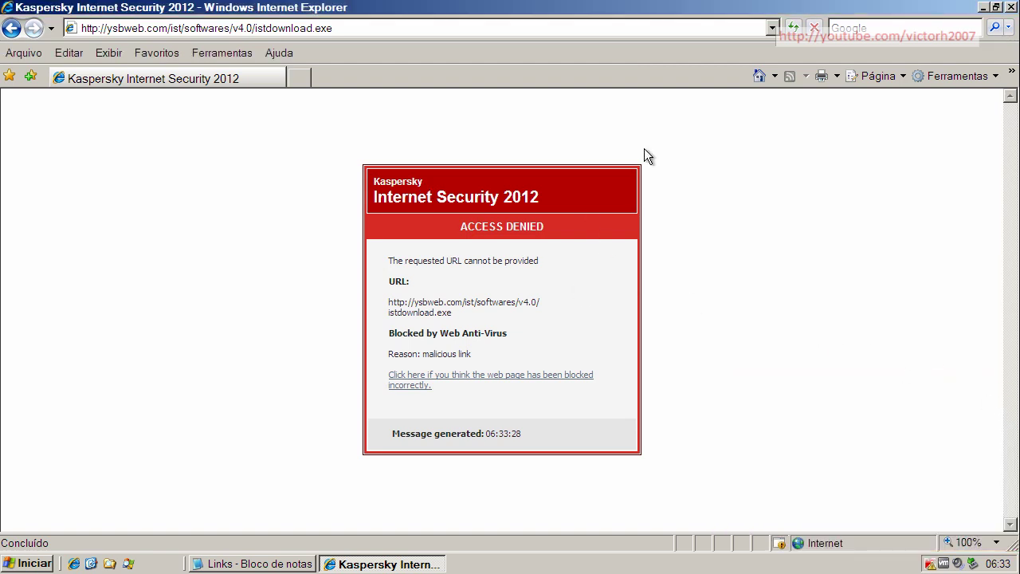
left_click(759, 76)
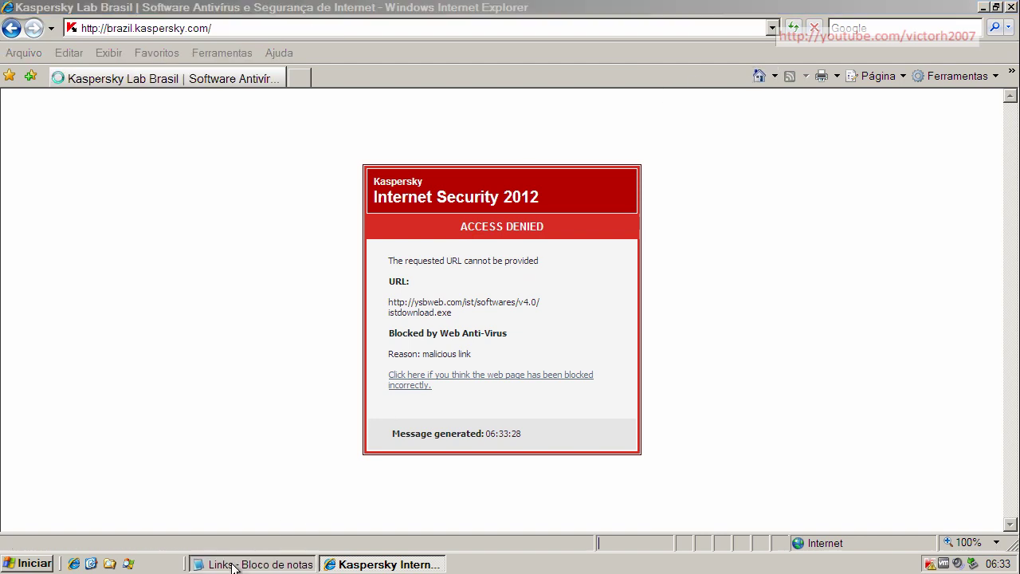
left_click(231, 565)
left_click(278, 415)
double_click(278, 415)
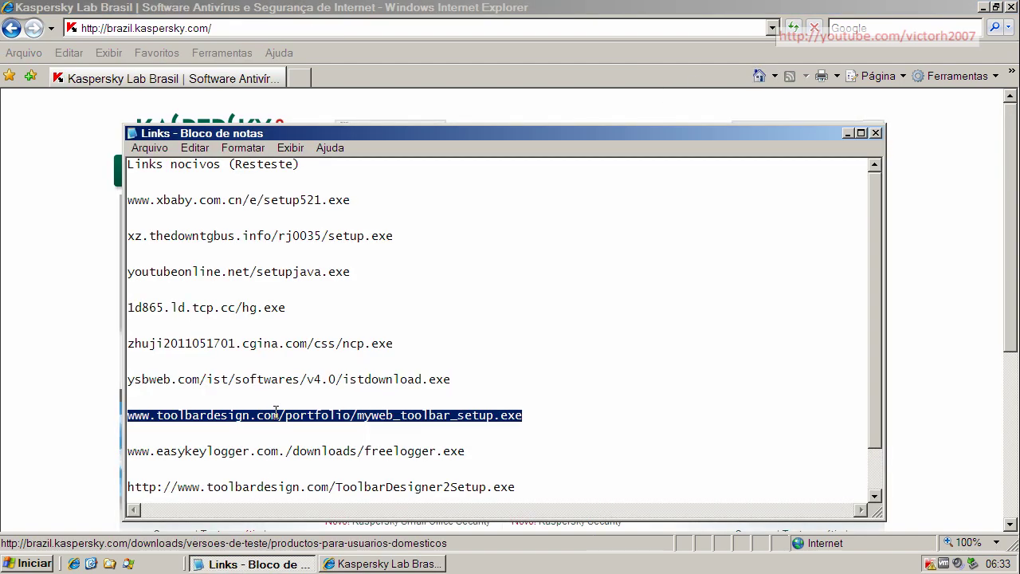
right_click(277, 414)
left_click(307, 459)
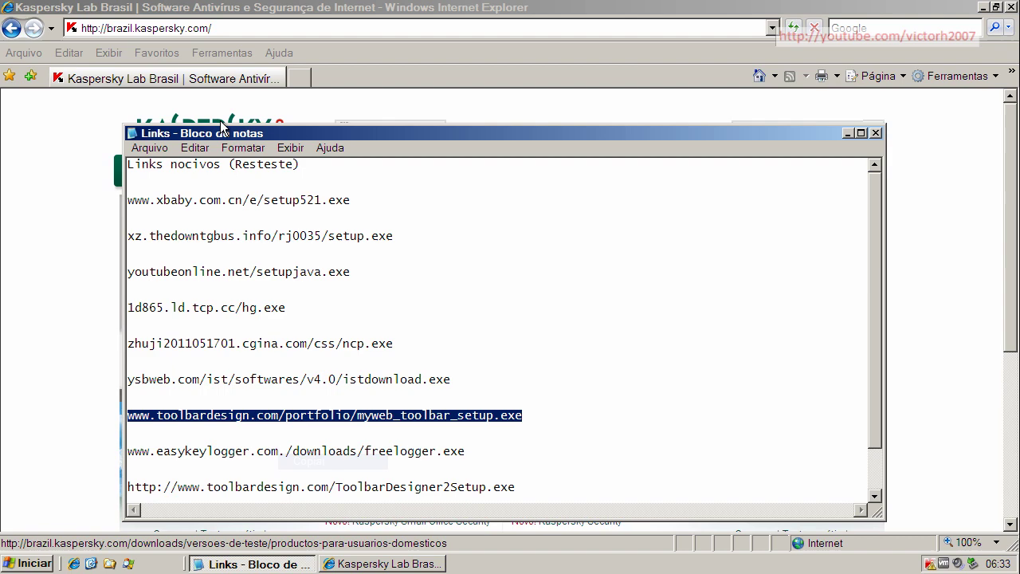
left_click(177, 28)
key("ctrl+v")
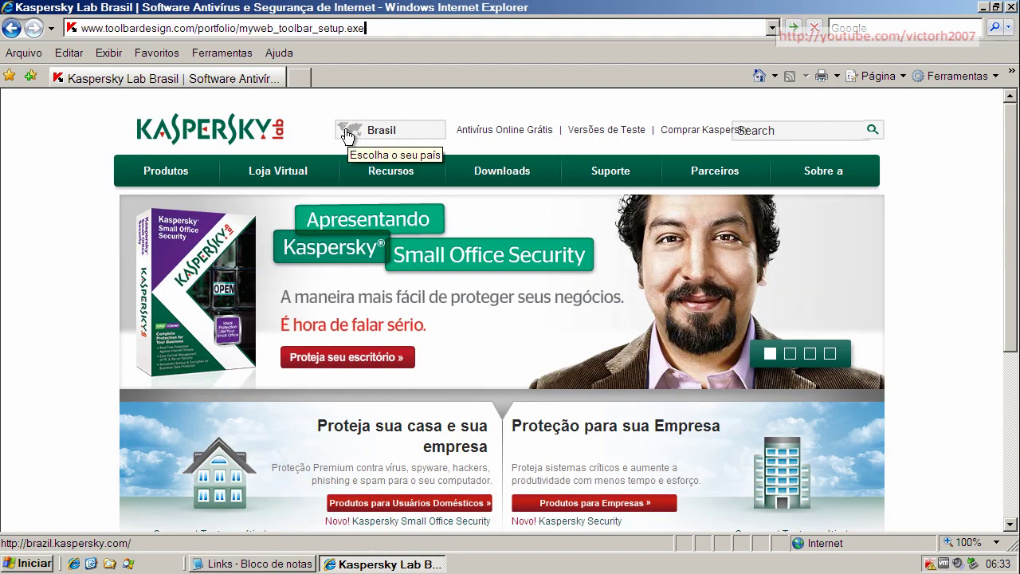
key("Return")
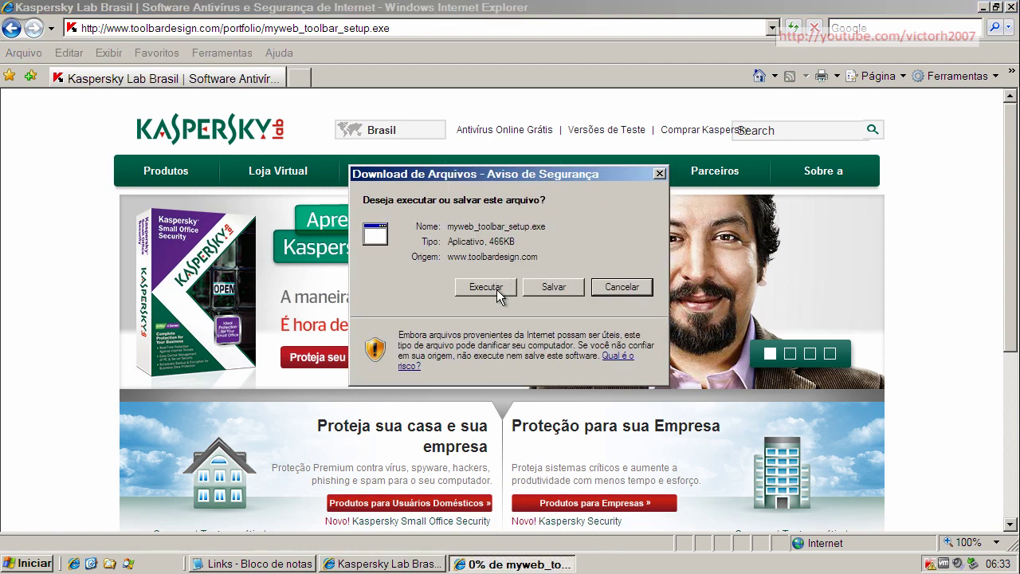
left_click(498, 289)
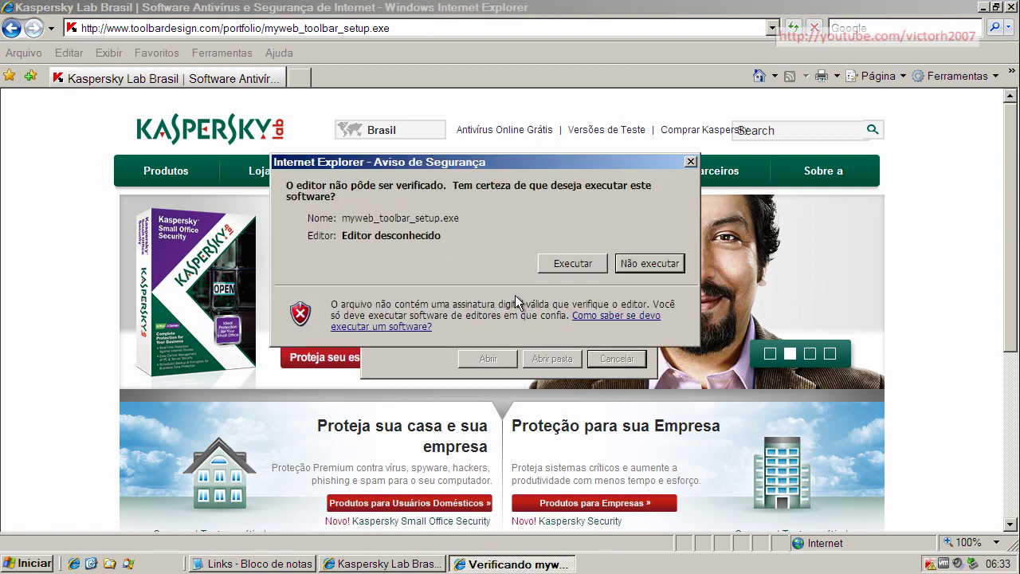
left_click(566, 269)
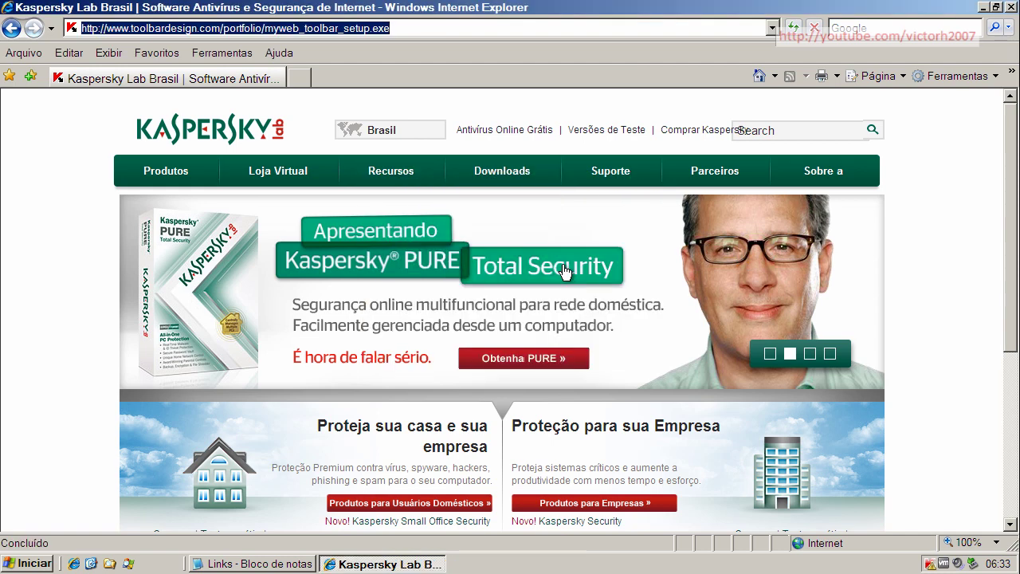
left_click(295, 564)
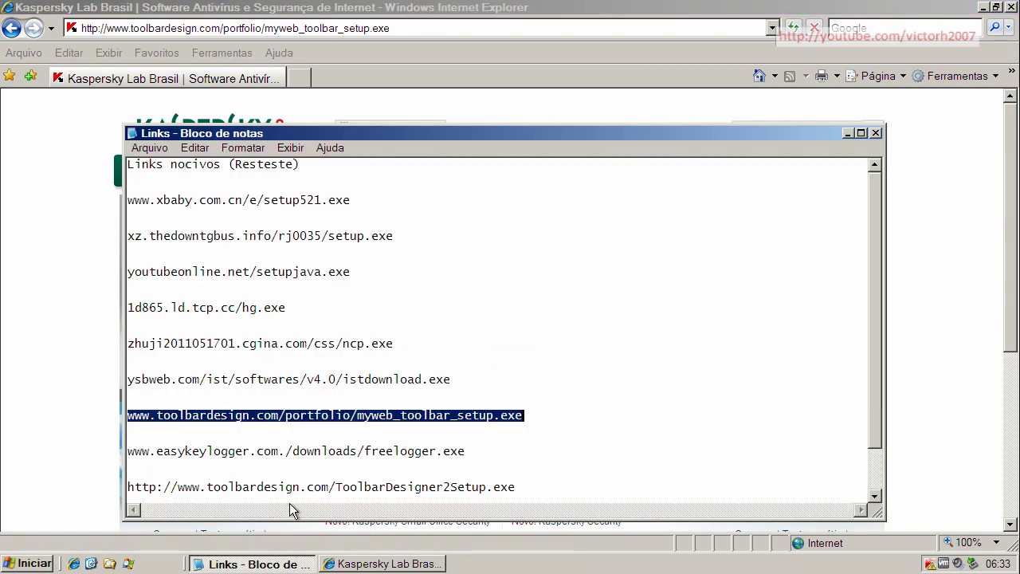
double_click(302, 448)
right_click(303, 449)
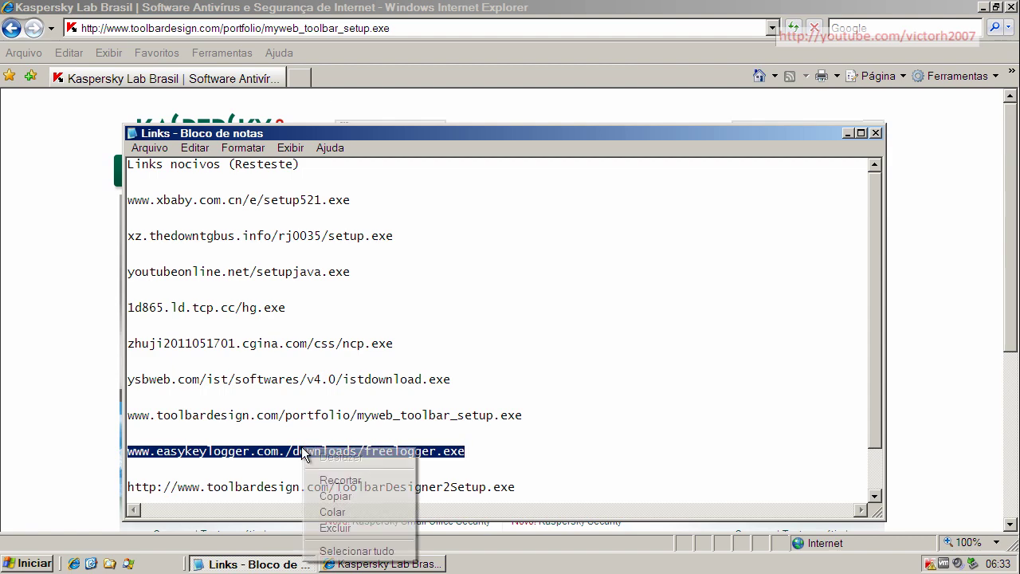
left_click(329, 497)
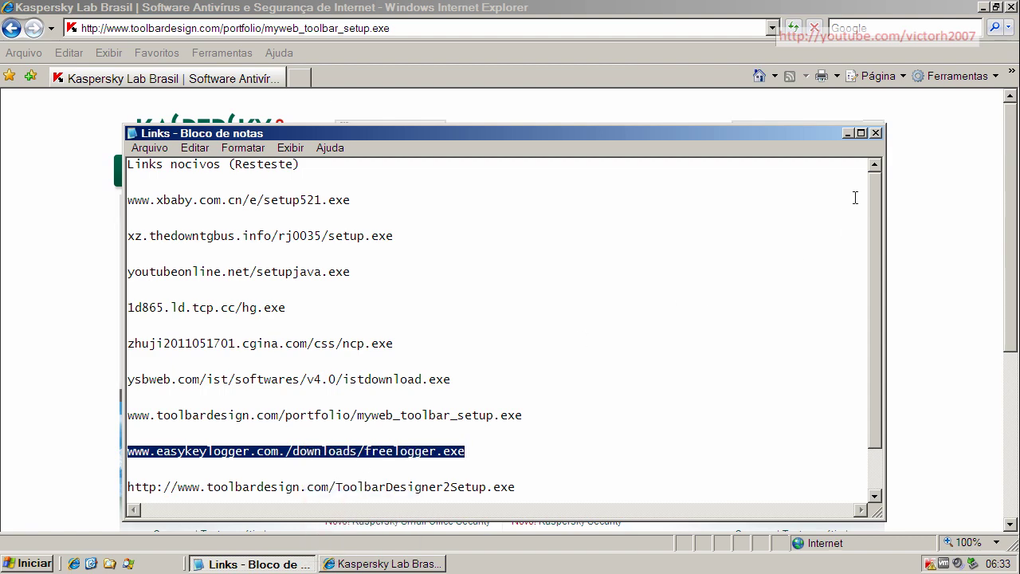
left_click_drag(875, 199, 878, 245)
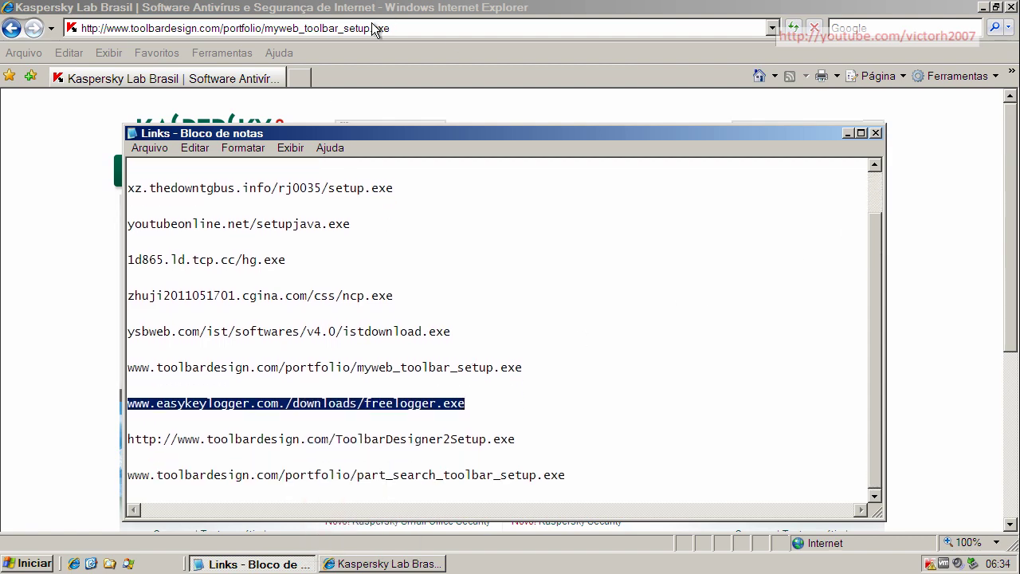
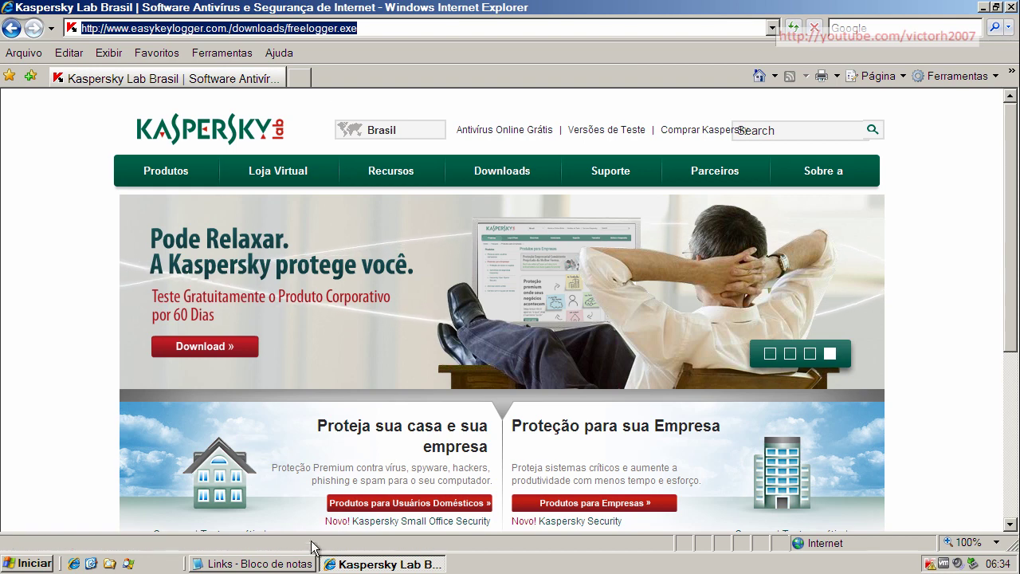
left_click(298, 563)
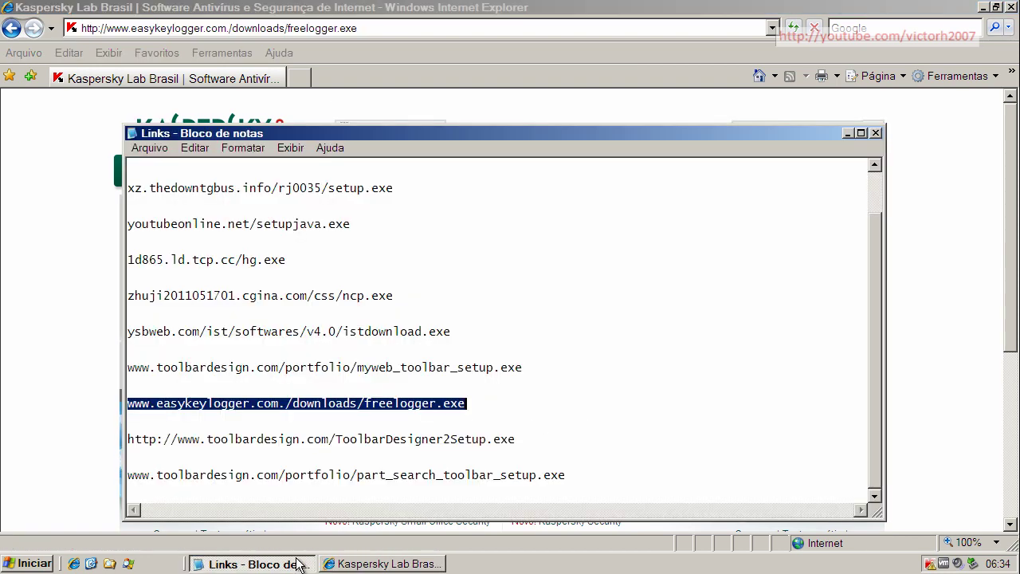
double_click(389, 441)
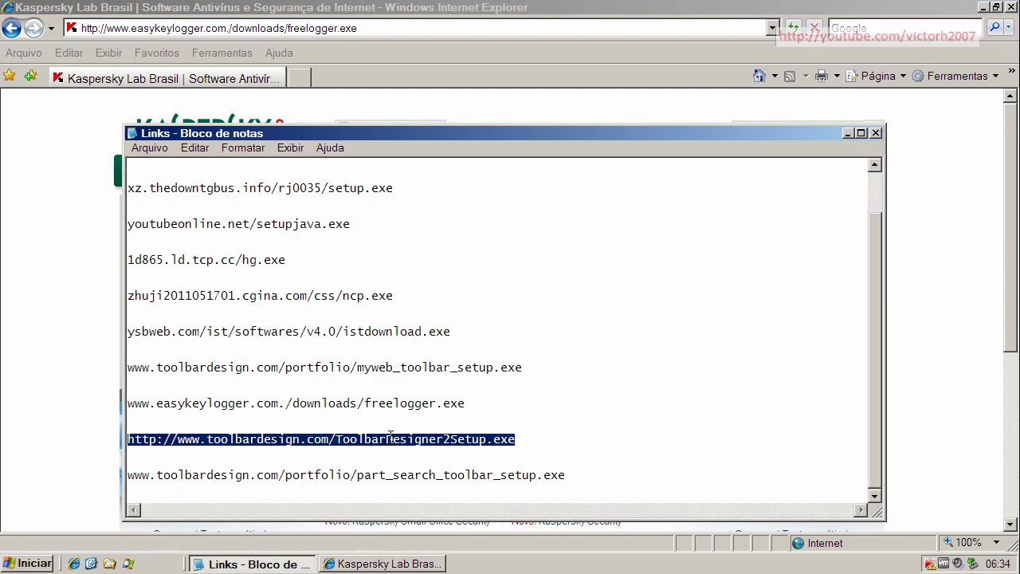
right_click(391, 439)
left_click(424, 485)
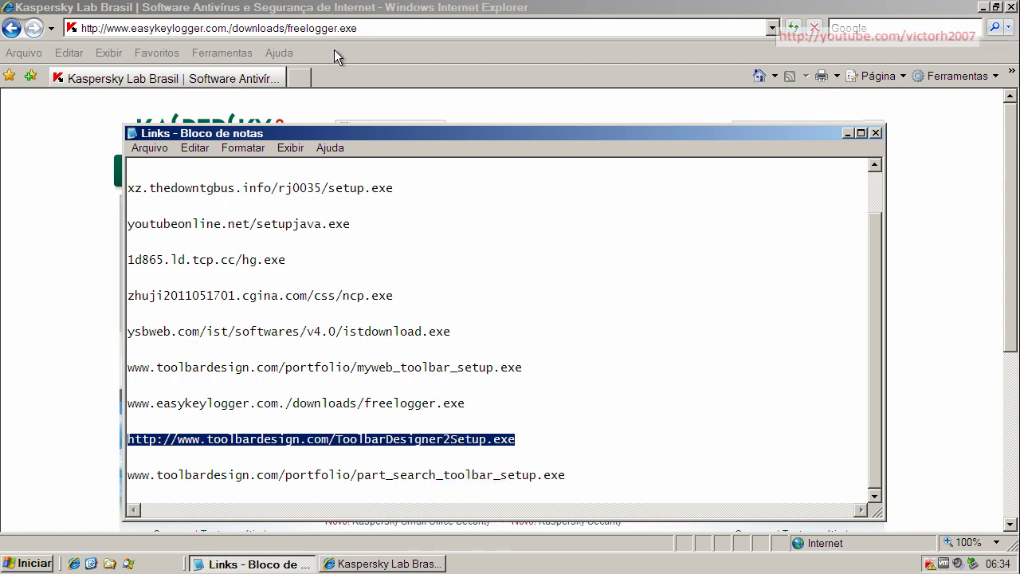
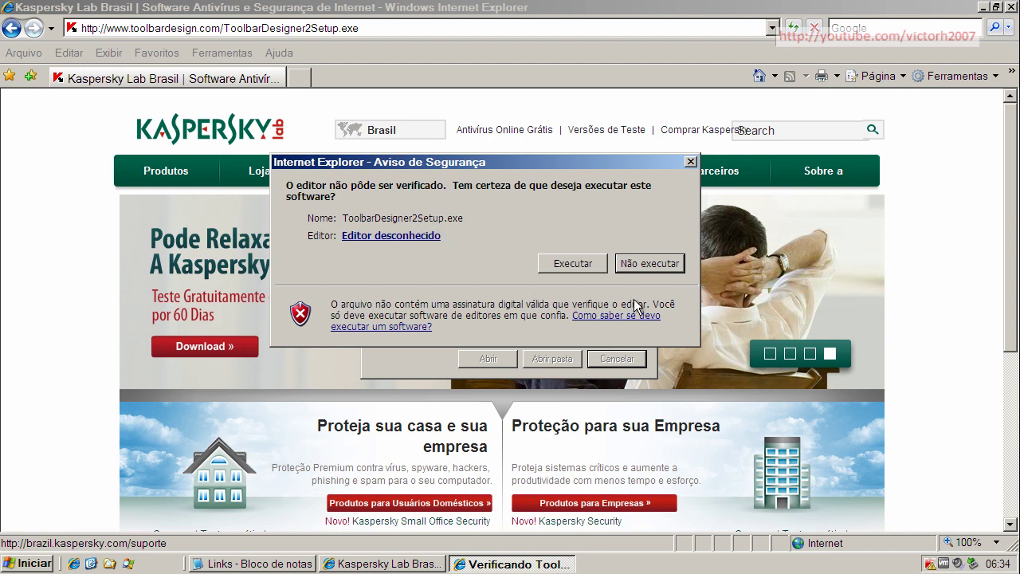
left_click(574, 264)
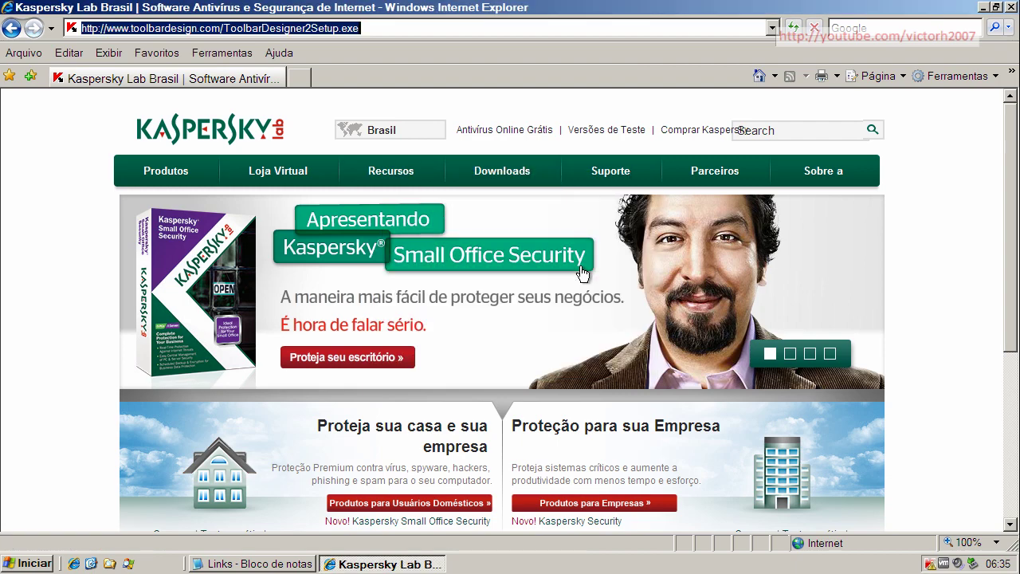
- Install Toolbar Designer in its default folder and launch it on completion, opting out of the Toolbar Designer Newsletter
left_click(631, 431)
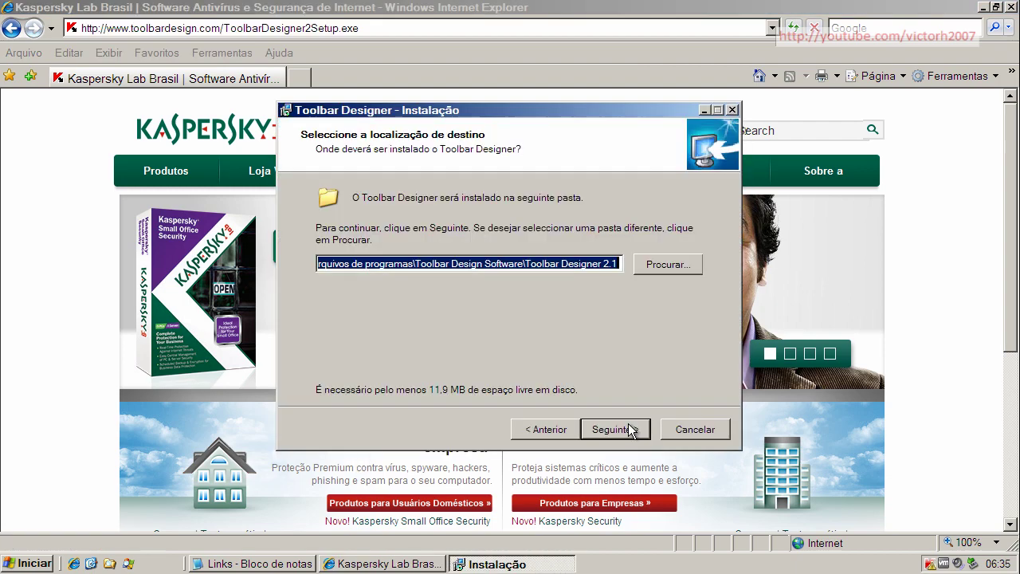
left_click(622, 431)
left_click(625, 431)
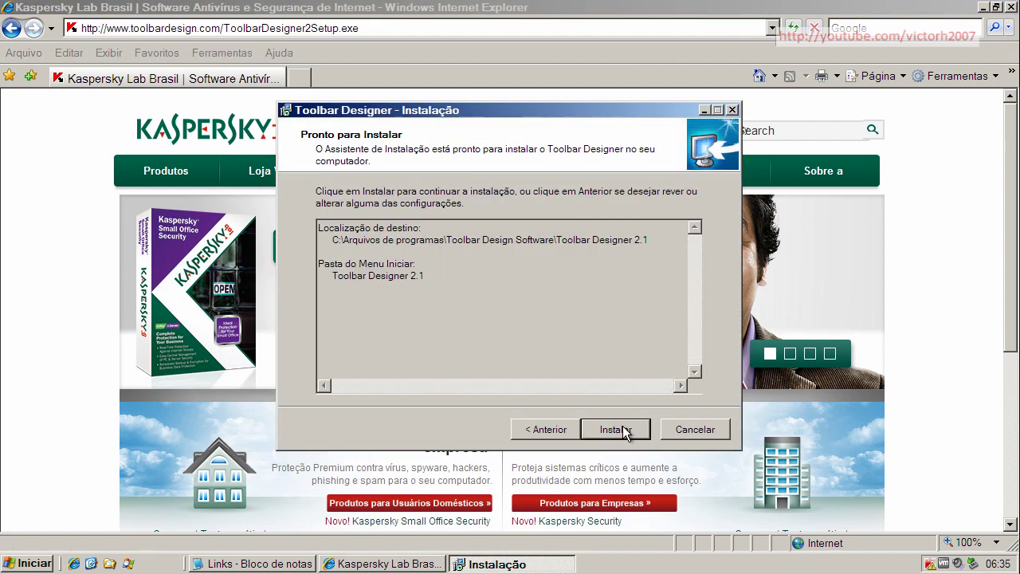
left_click(622, 430)
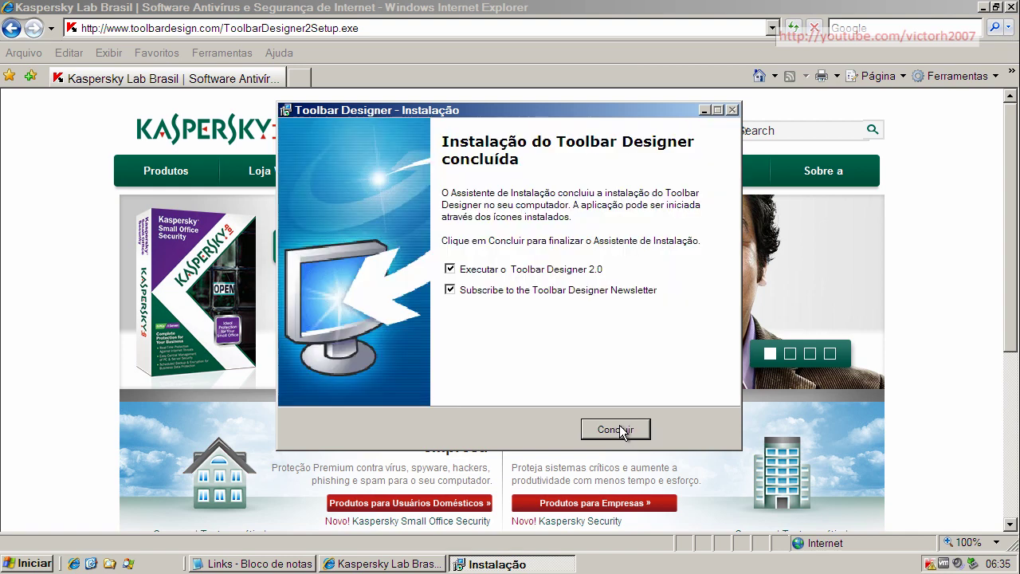
left_click(450, 290)
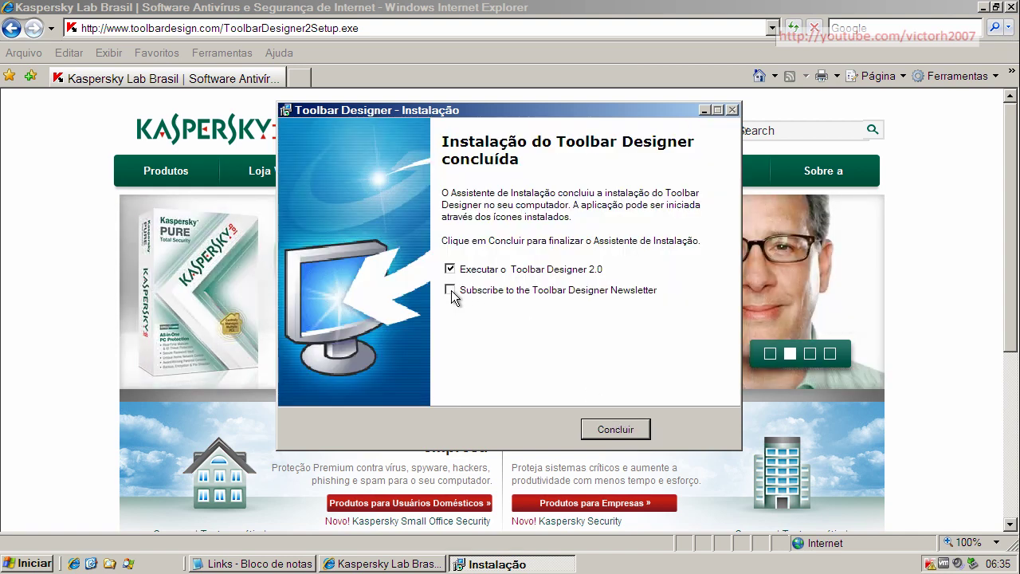
left_click(617, 436)
left_click(621, 430)
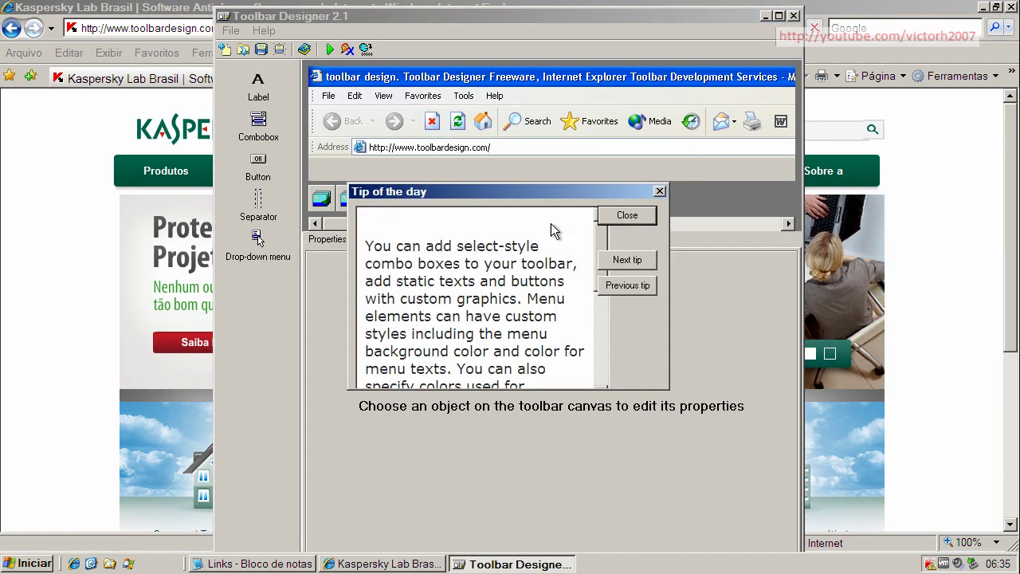
- Dismiss Toolbar Designer's tip of the day and close only the toolbardesign news tab in Internet Explorer
left_click(629, 216)
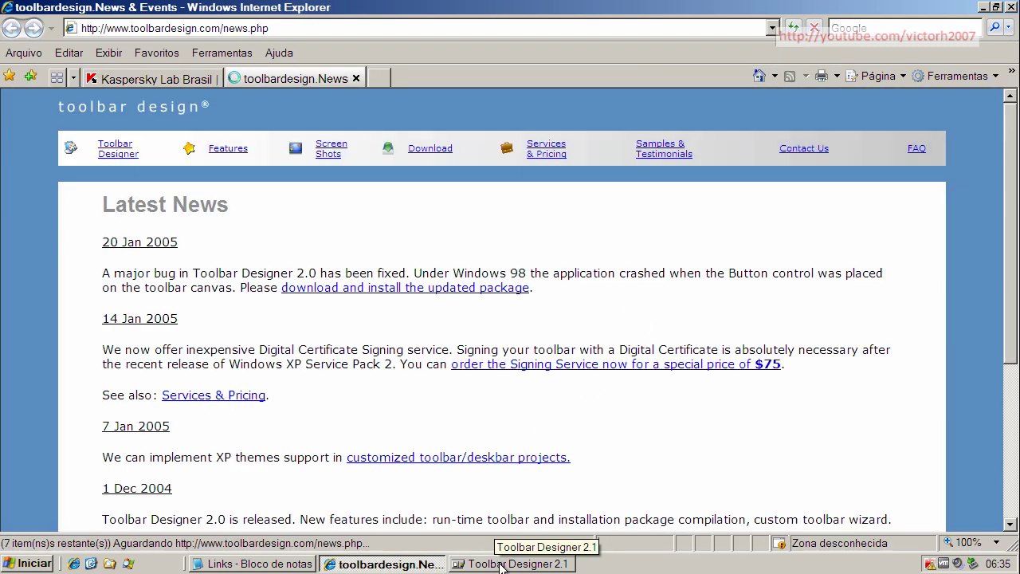
left_click(1012, 7)
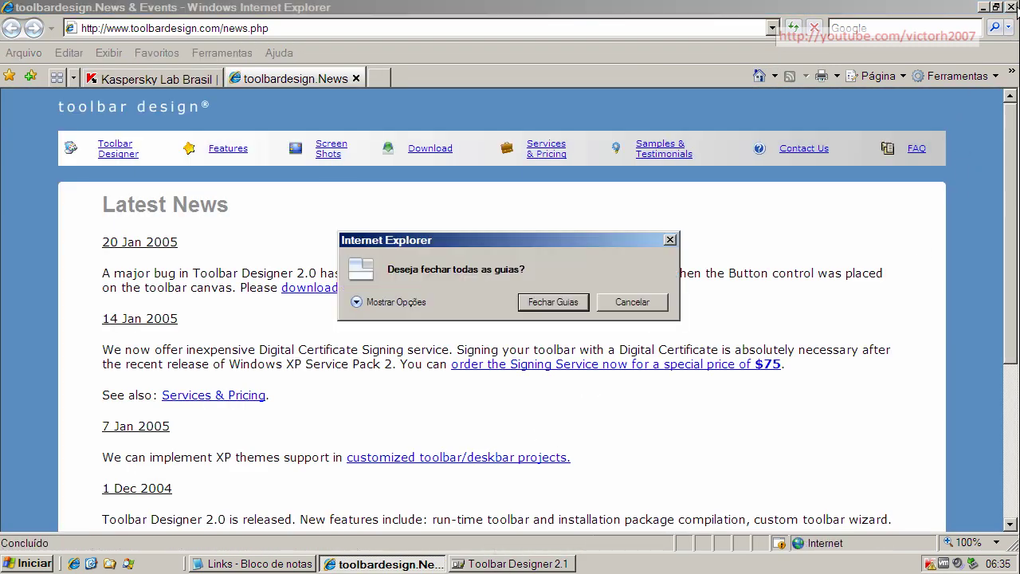
left_click(633, 302)
left_click(357, 78)
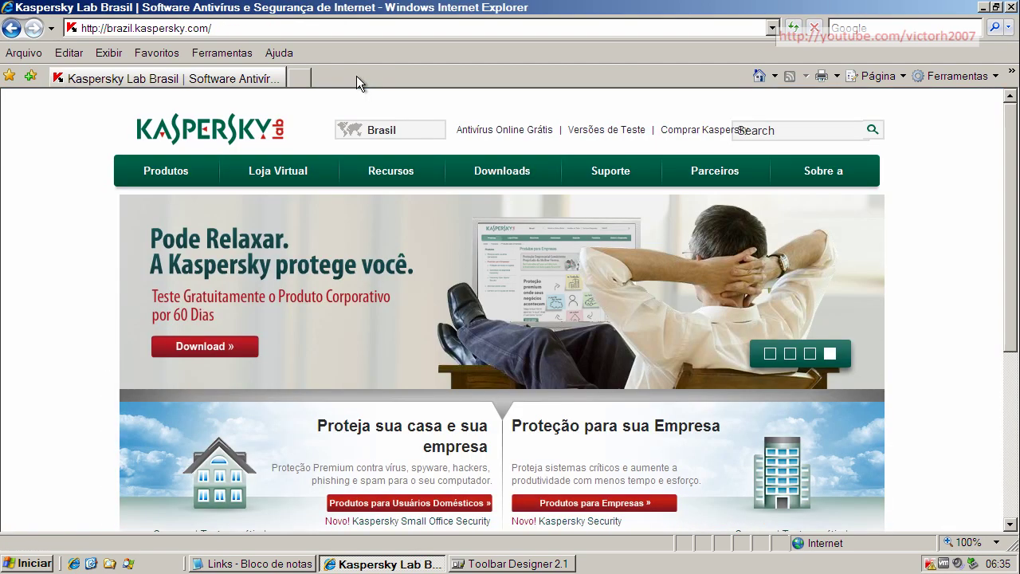
- Exit Toolbar Designer 2.1 without saving changes
left_click(520, 564)
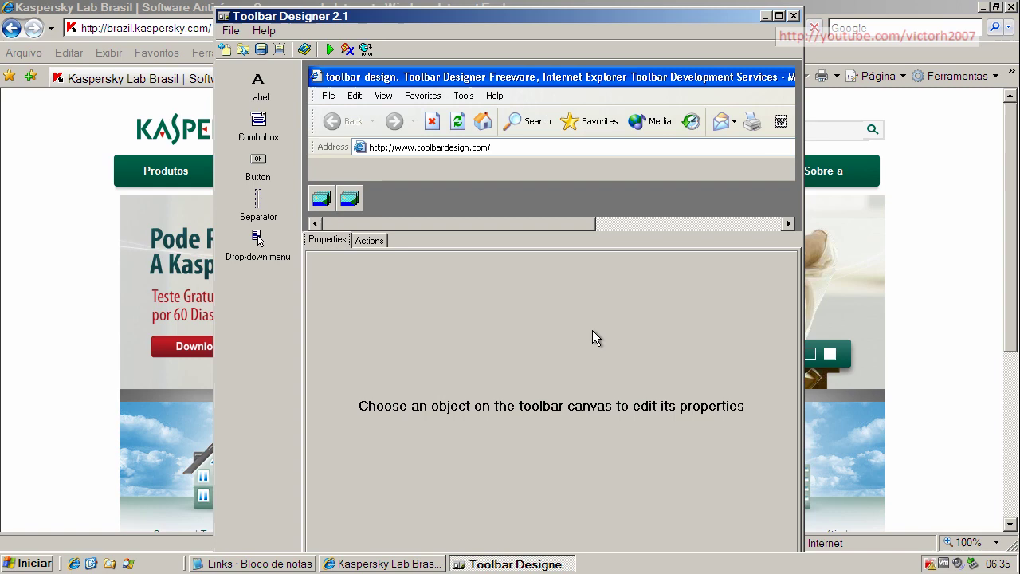
left_click(793, 16)
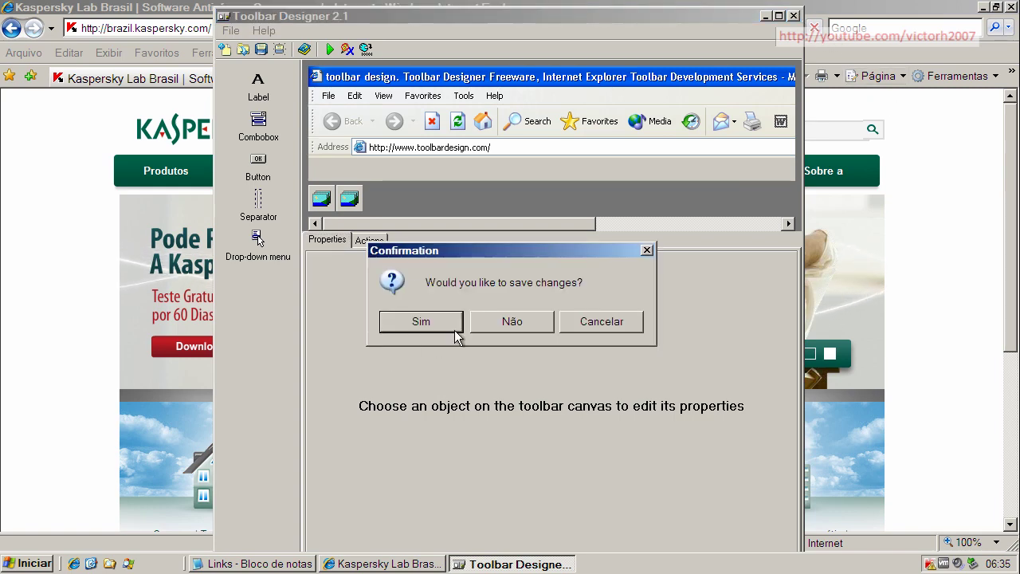
left_click(527, 322)
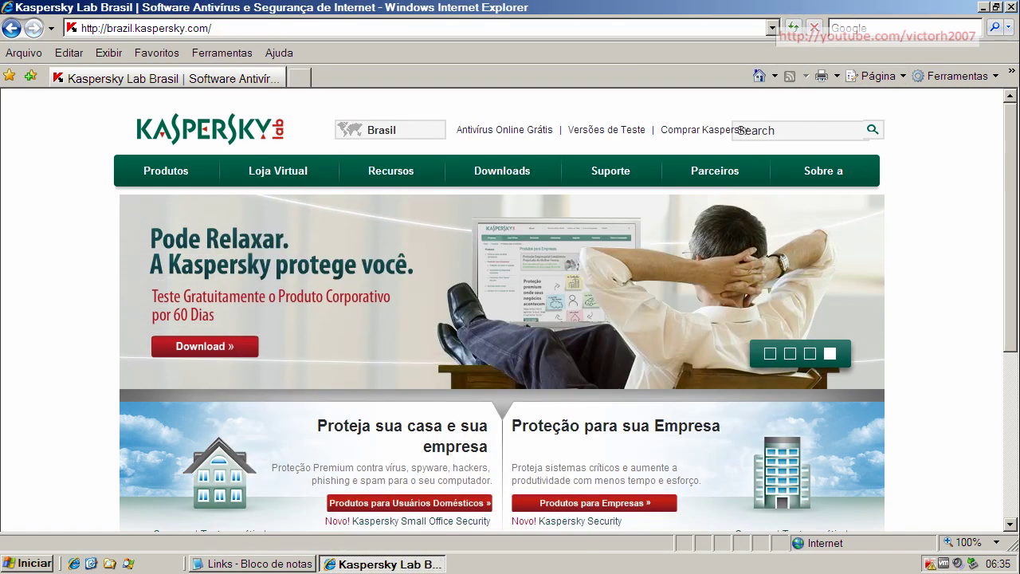
left_click(239, 564)
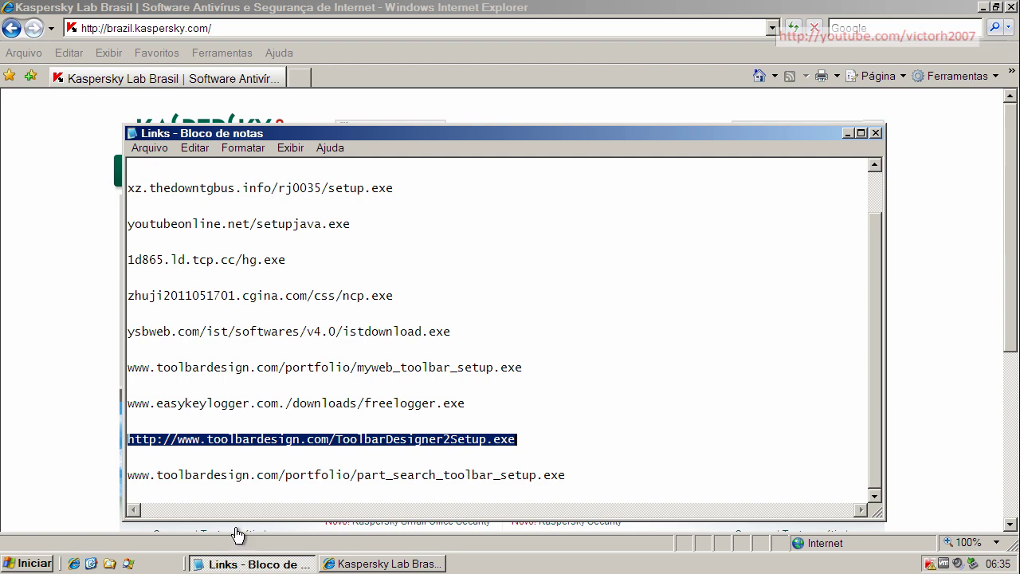
double_click(452, 476)
right_click(455, 476)
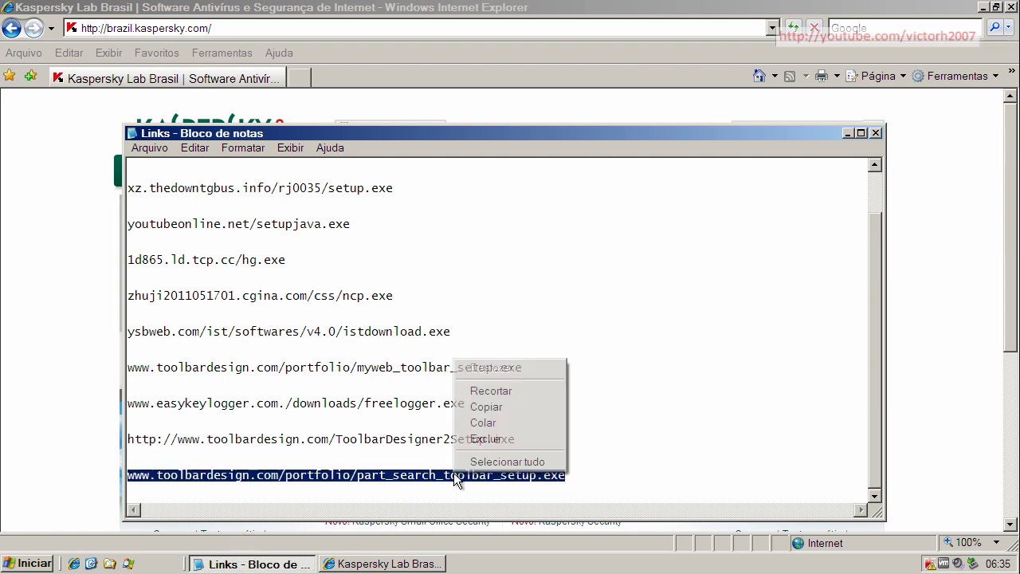
left_click(487, 406)
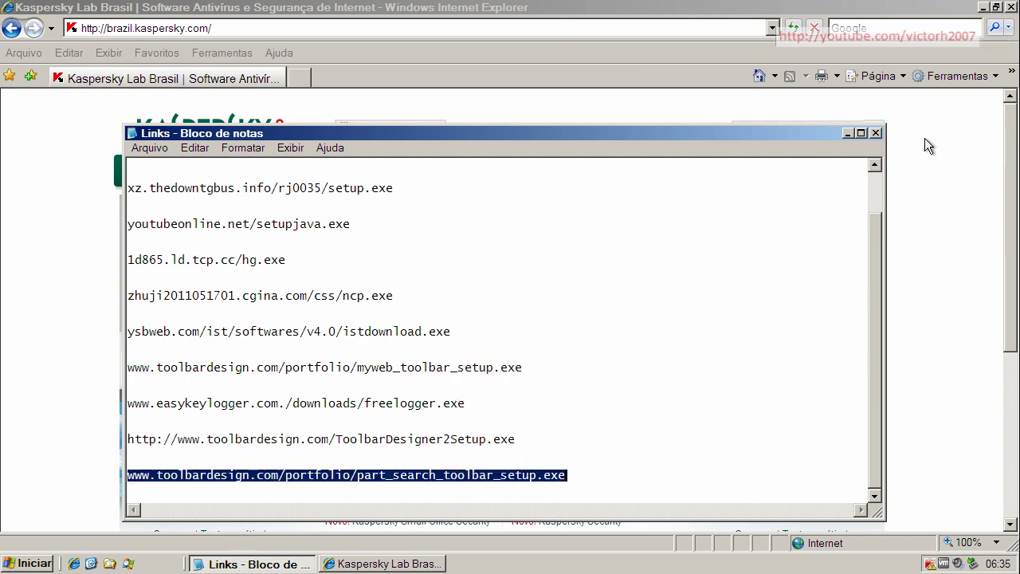
left_click(876, 133)
- Load the copied part_search_toolbar_setup.exe link in Internet Explorer and run the downloaded installer
left_click(255, 31)
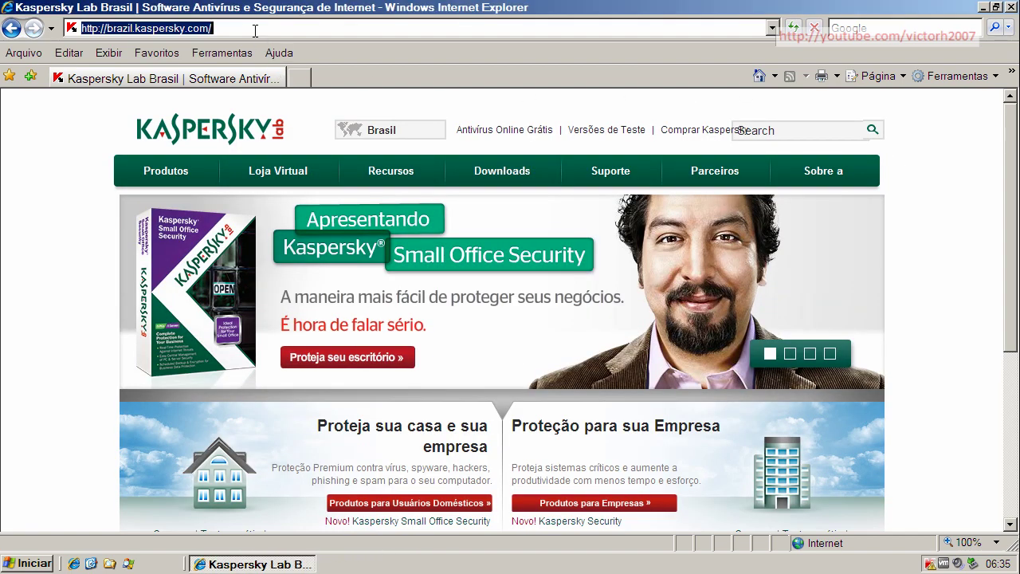
key("ctrl+v")
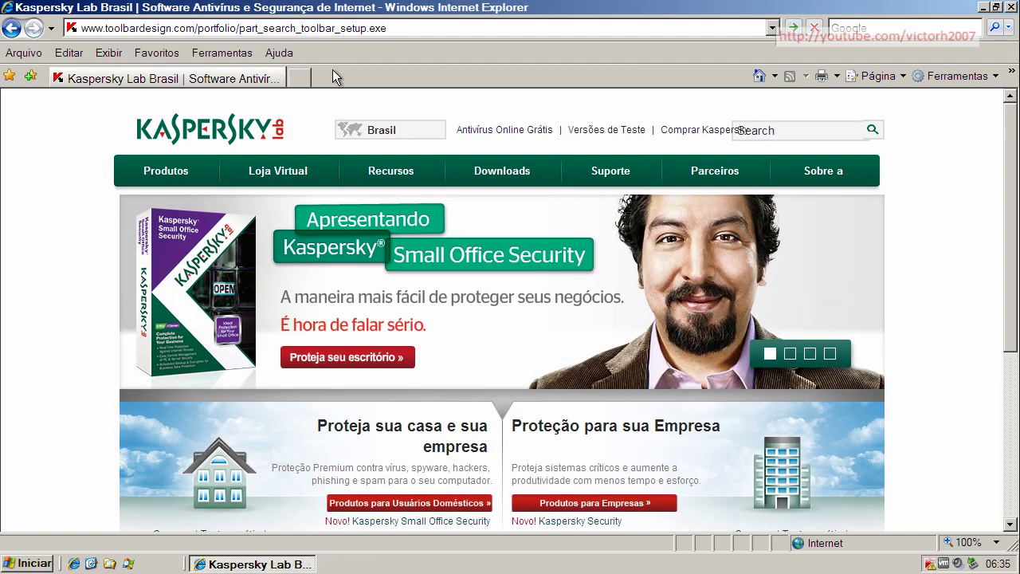
key("Return")
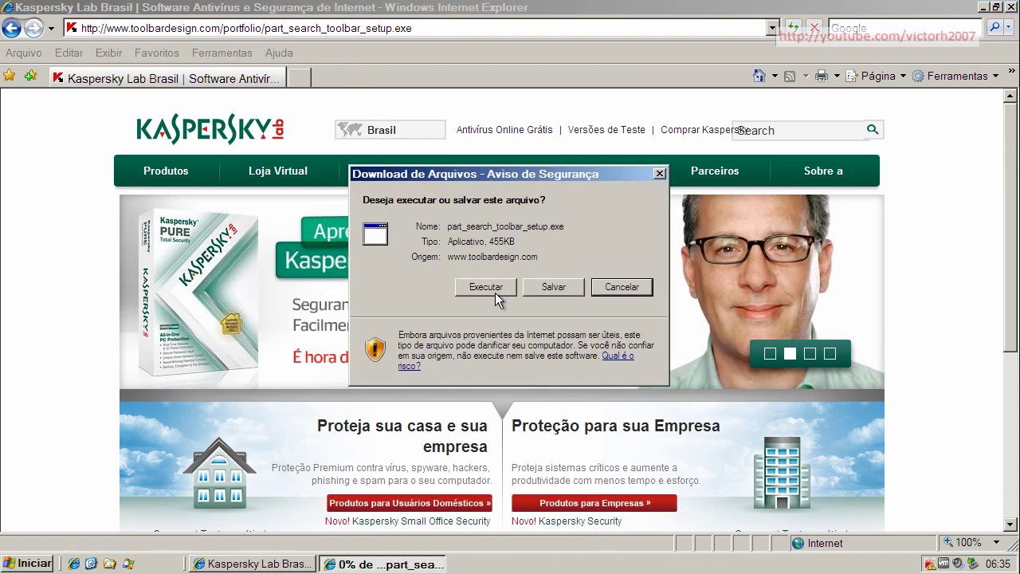
left_click(495, 293)
left_click(566, 285)
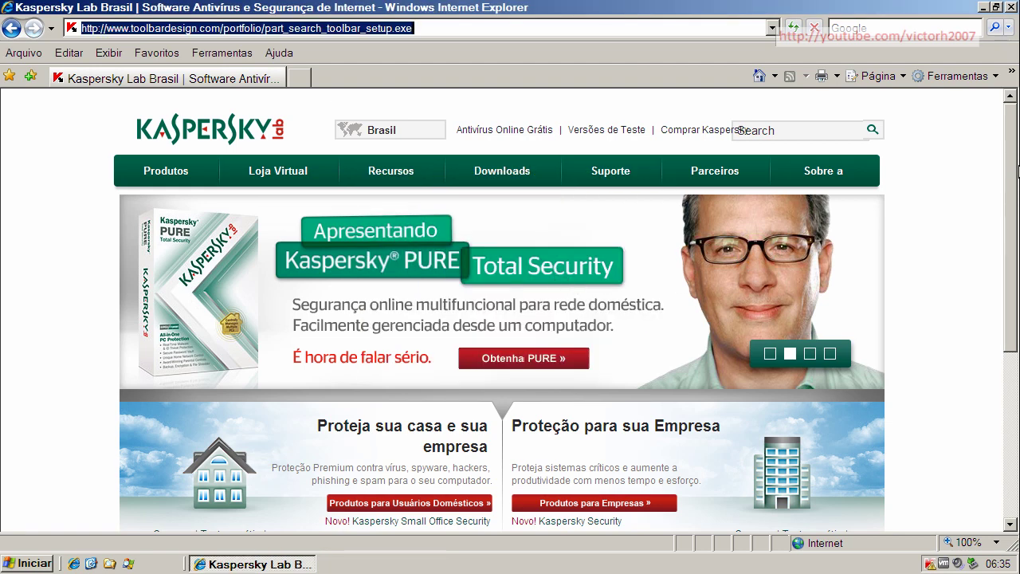
- Close Internet Explorer and check the computer's security status in the Kaspersky Internet Security 2012 main window
left_click(1011, 8)
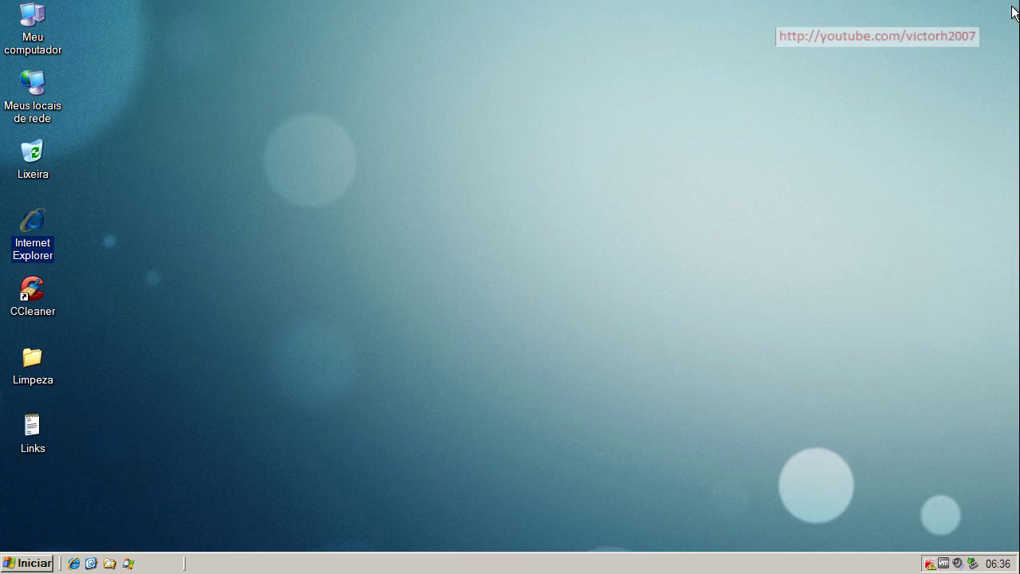
left_click(931, 565)
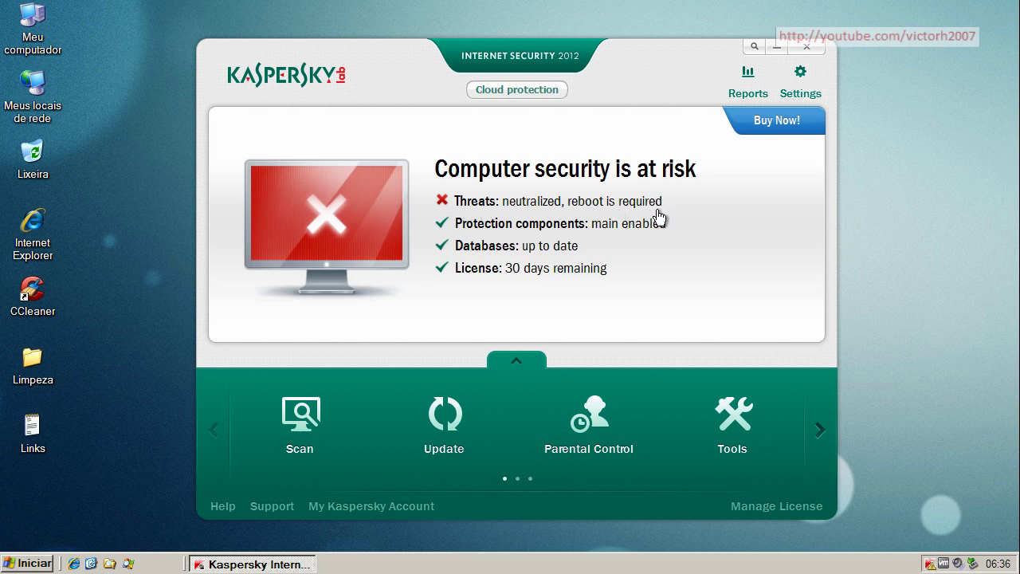
left_click(813, 50)
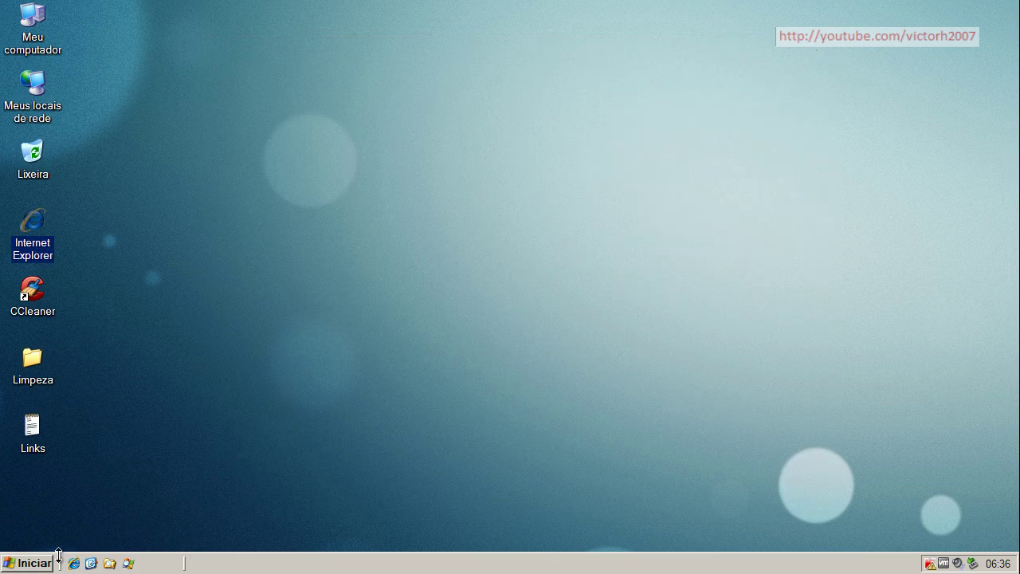
- Restart the computer
left_click(30, 563)
left_click(164, 541)
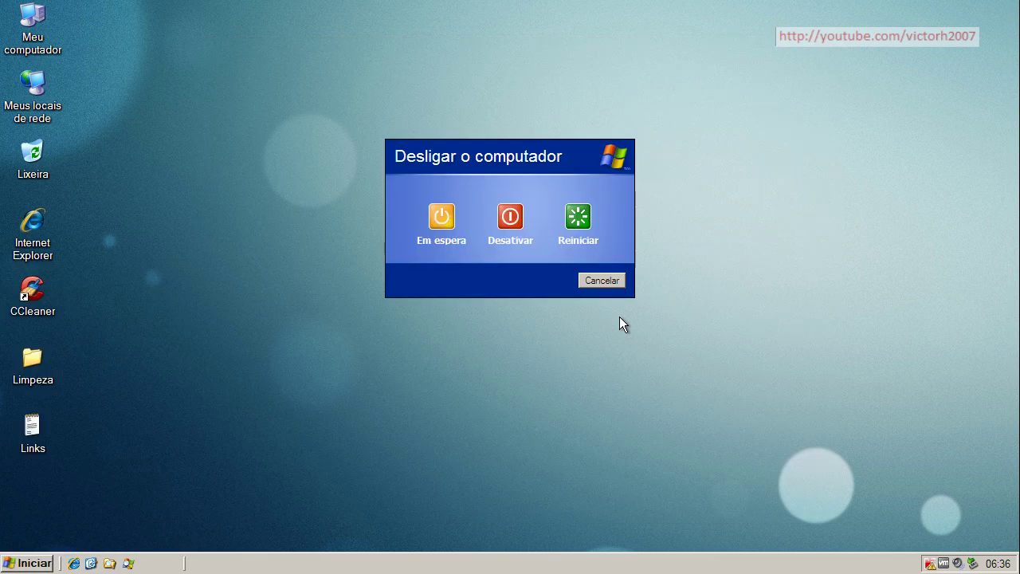
left_click(580, 215)
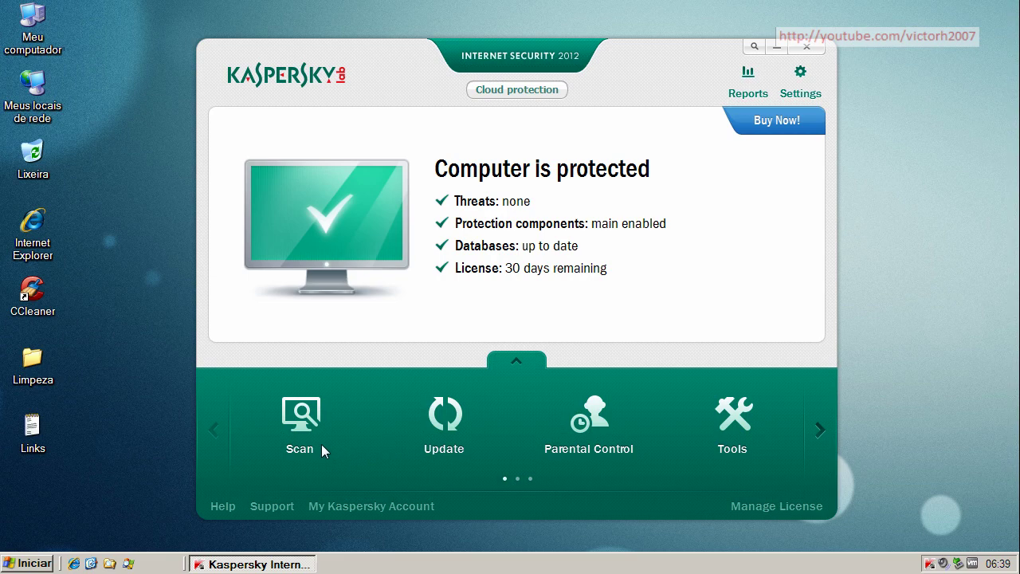
- Run a Full Scan of the computer with Kaspersky Internet Security 2012
left_click(284, 429)
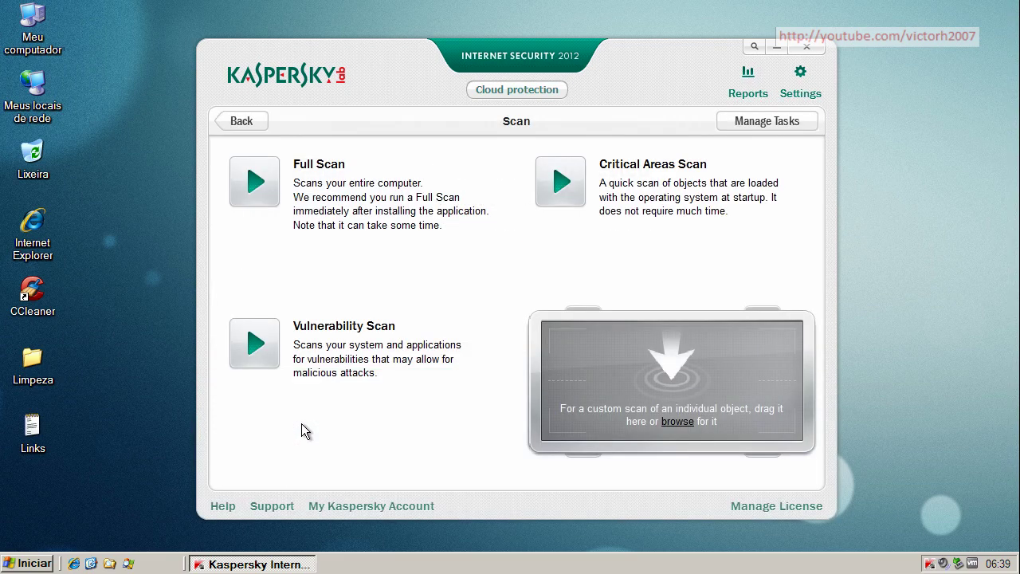
left_click(253, 183)
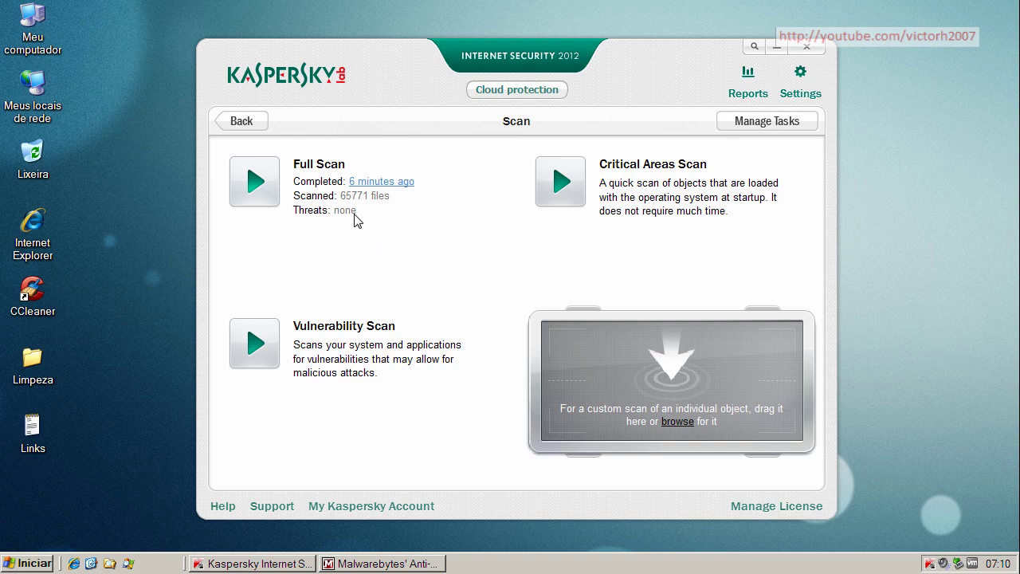
- Close the Kaspersky window, switch to Malwarebytes' Anti-Malware and check for updates to its malware database
left_click(814, 51)
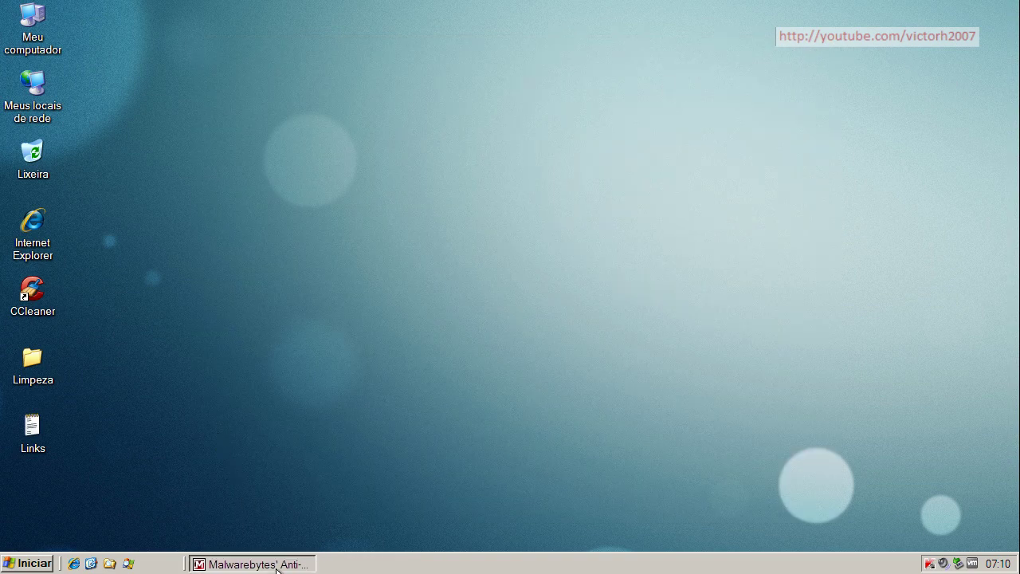
left_click(252, 565)
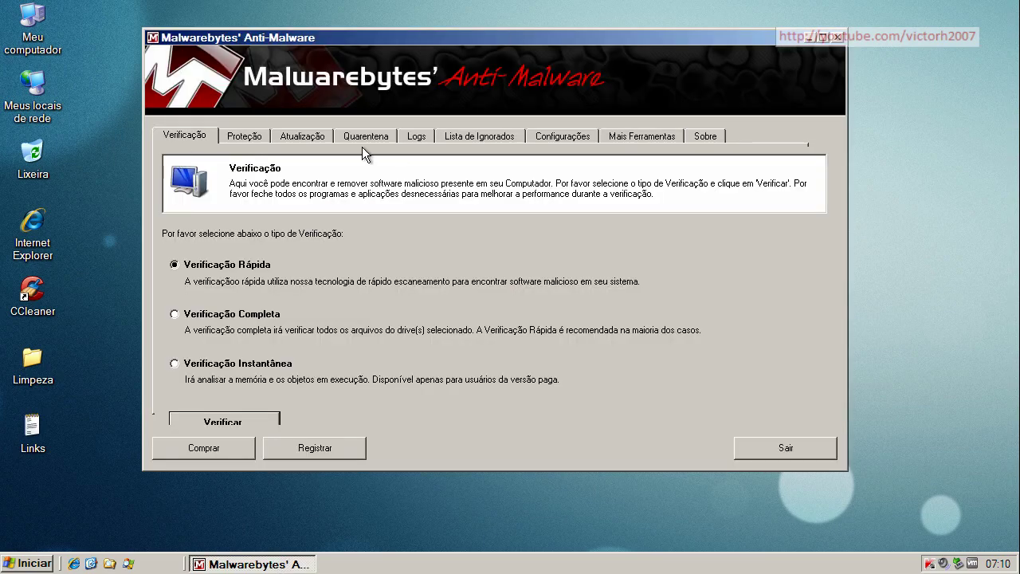
left_click(303, 136)
left_click(259, 323)
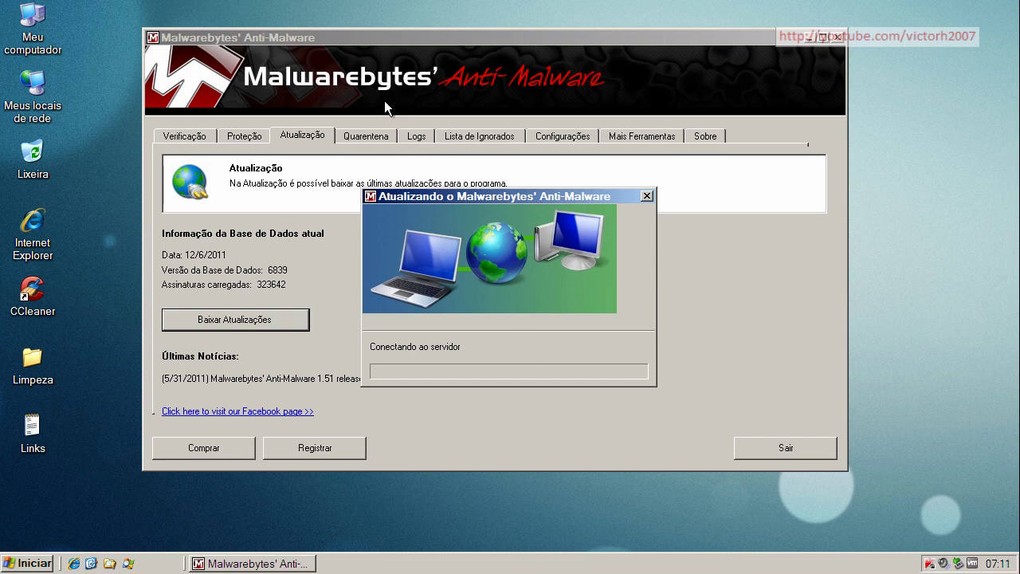
left_click(519, 322)
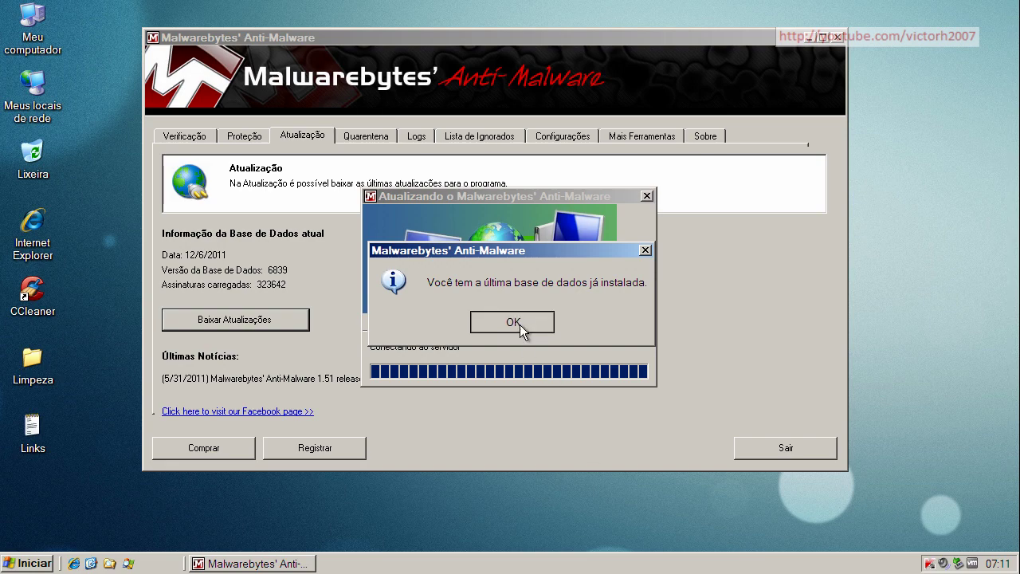
- Run a quick scan (Verificação Rápida) of the system with Malwarebytes' Anti-Malware
left_click(178, 137)
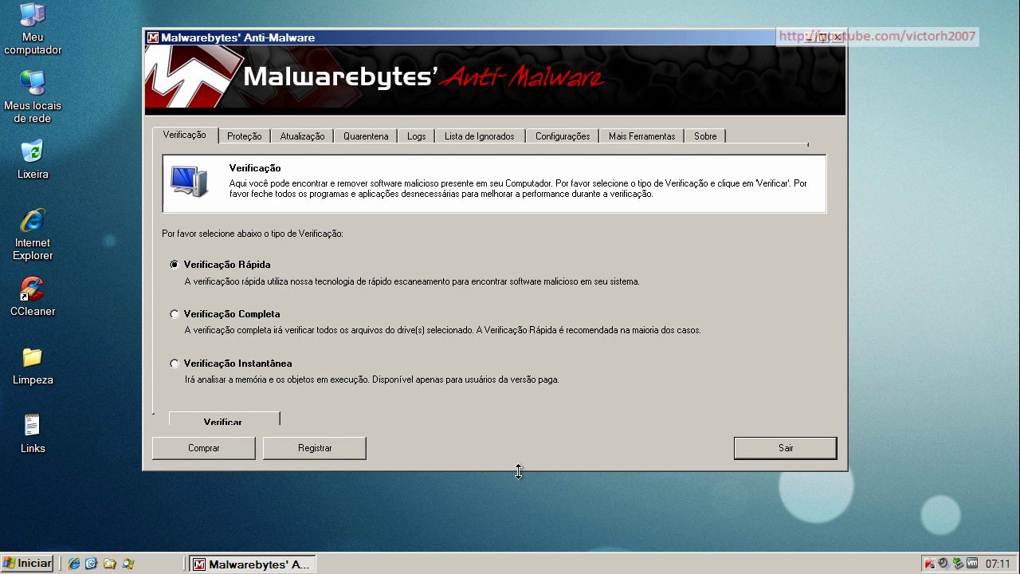
left_click_drag(518, 470, 519, 501)
left_click(240, 424)
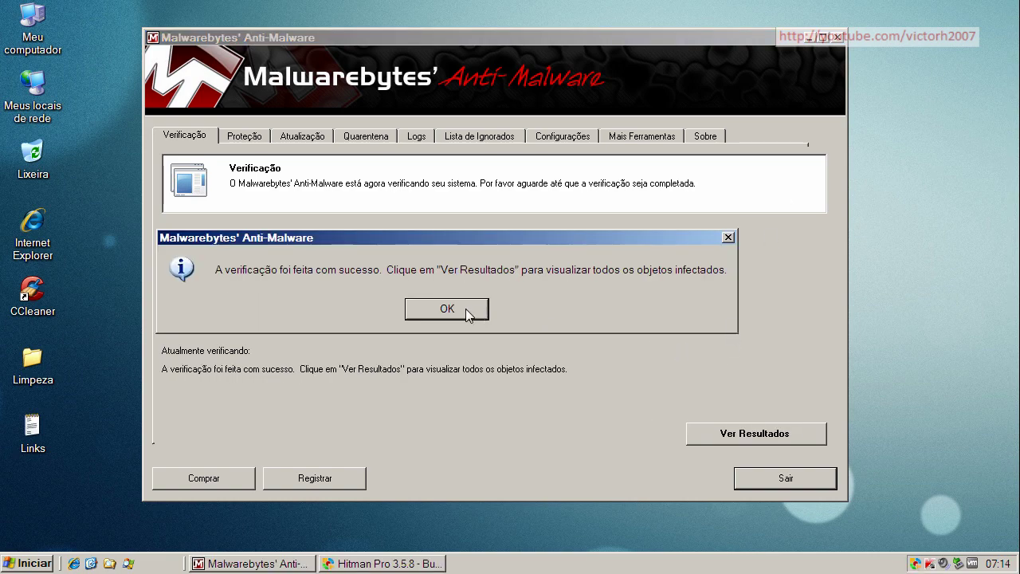
left_click(466, 308)
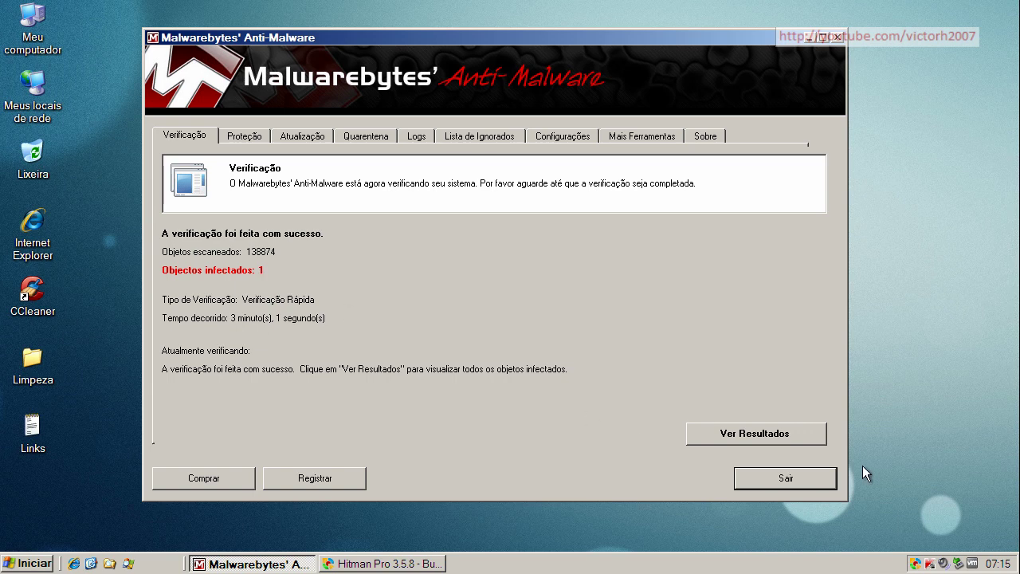
- Review the scan results, remove the Trojan.BHO registry key, close the log and exit Malwarebytes' Anti-Malware
left_click(753, 433)
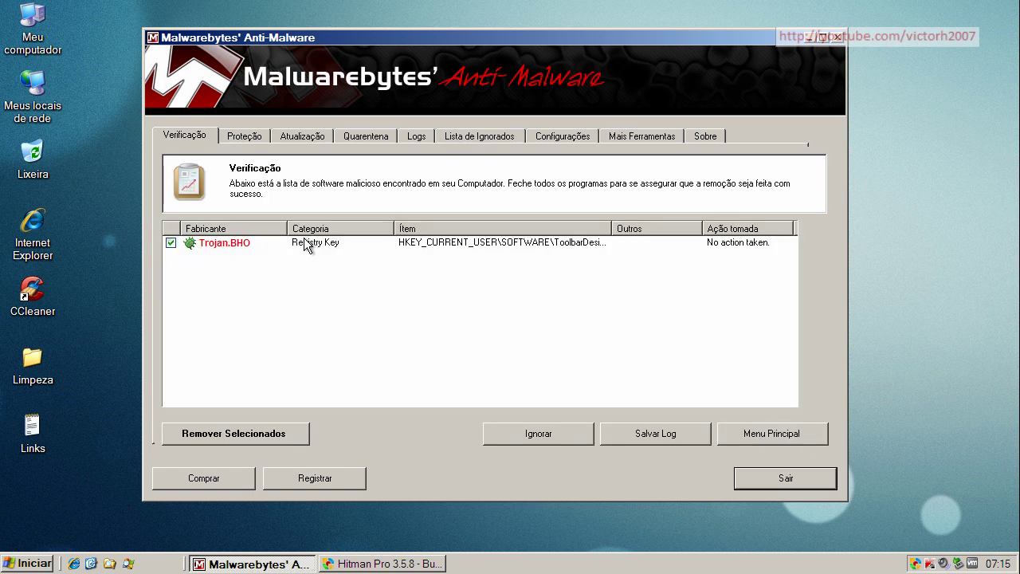
left_click_drag(287, 229, 300, 229)
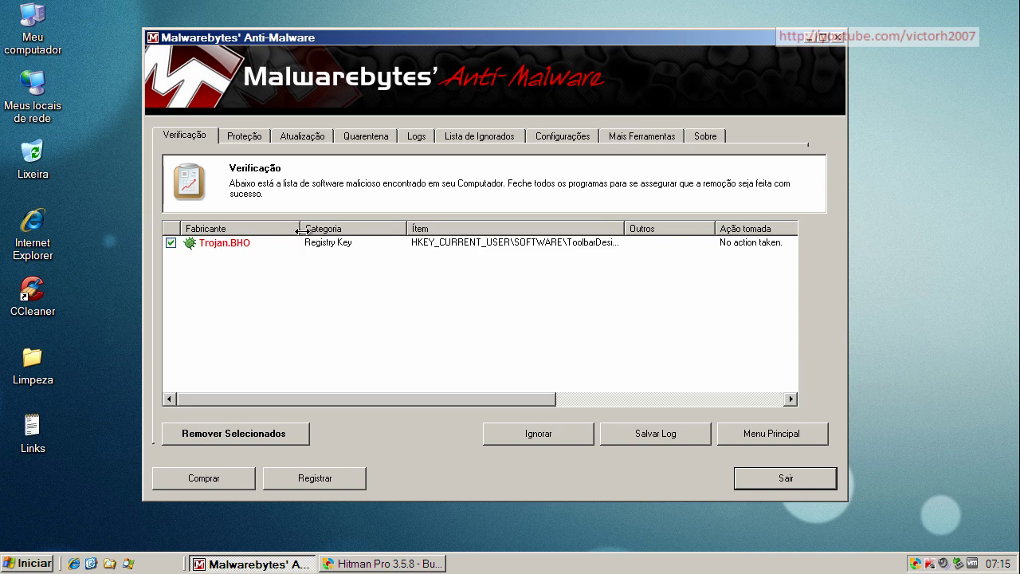
left_click(360, 244)
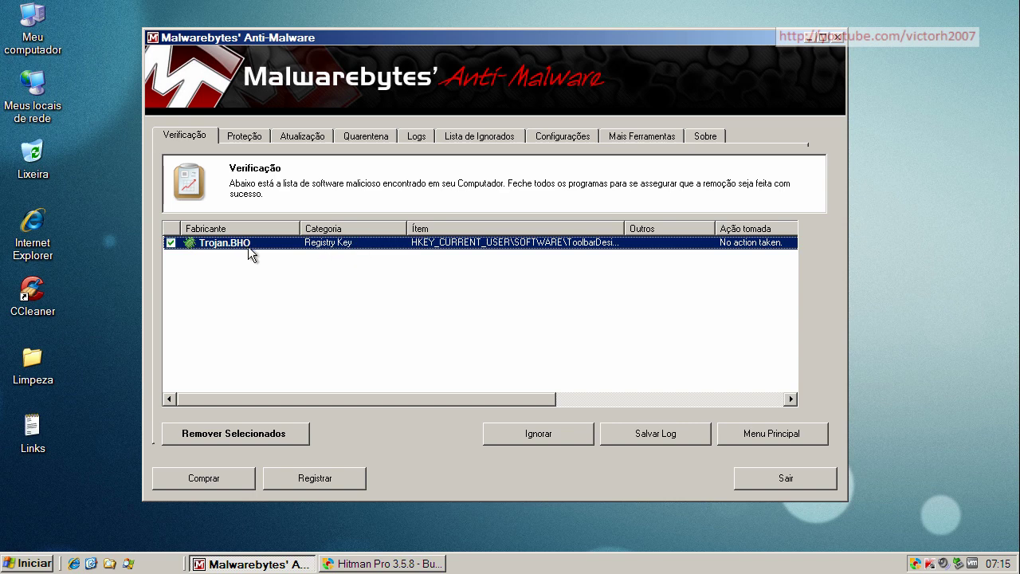
left_click(224, 432)
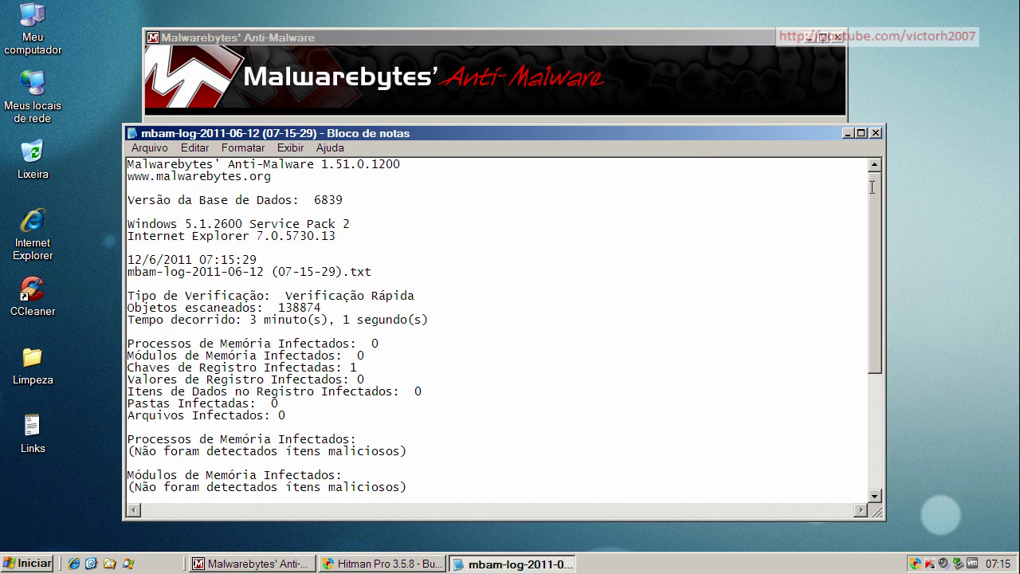
left_click(875, 133)
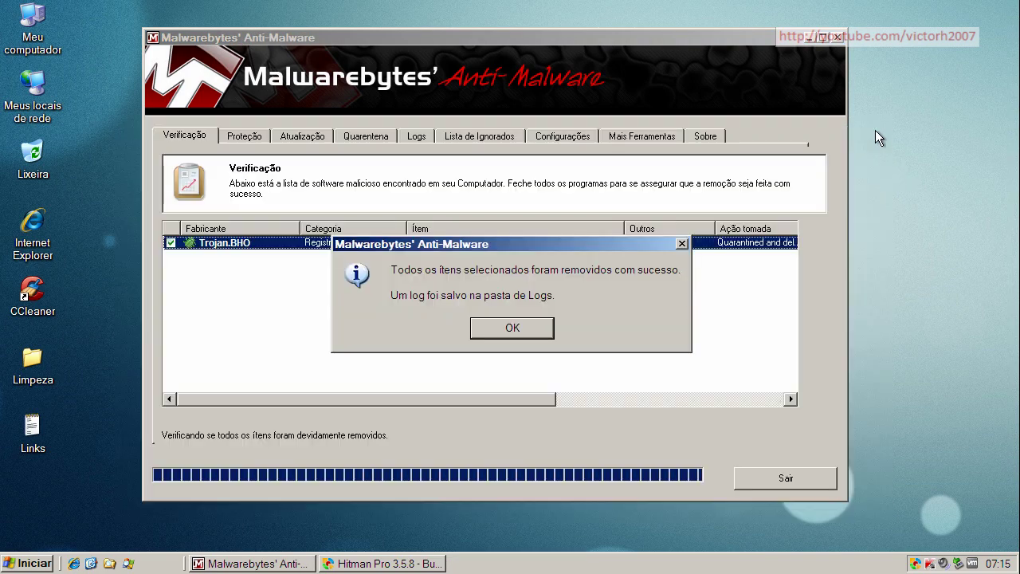
left_click(543, 326)
left_click(798, 475)
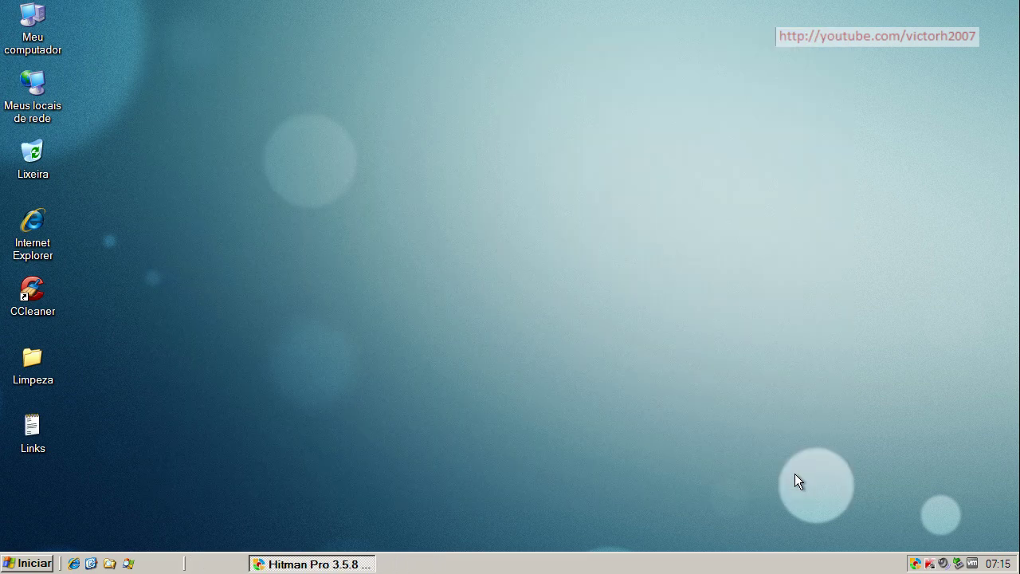
- Switch to Hitman Pro 3.5.8, scan the computer for malicious programs and close it
left_click(307, 563)
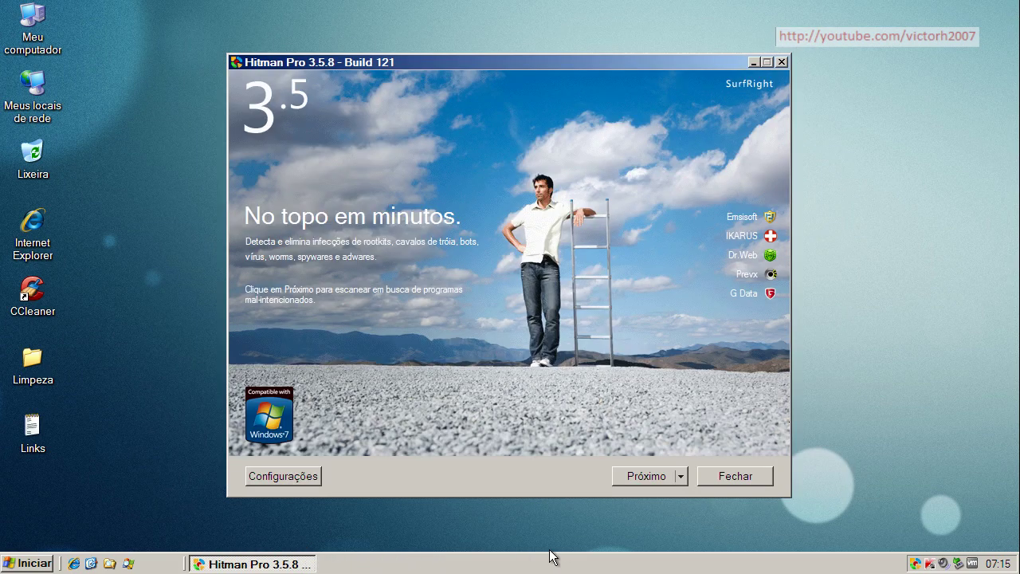
left_click(641, 476)
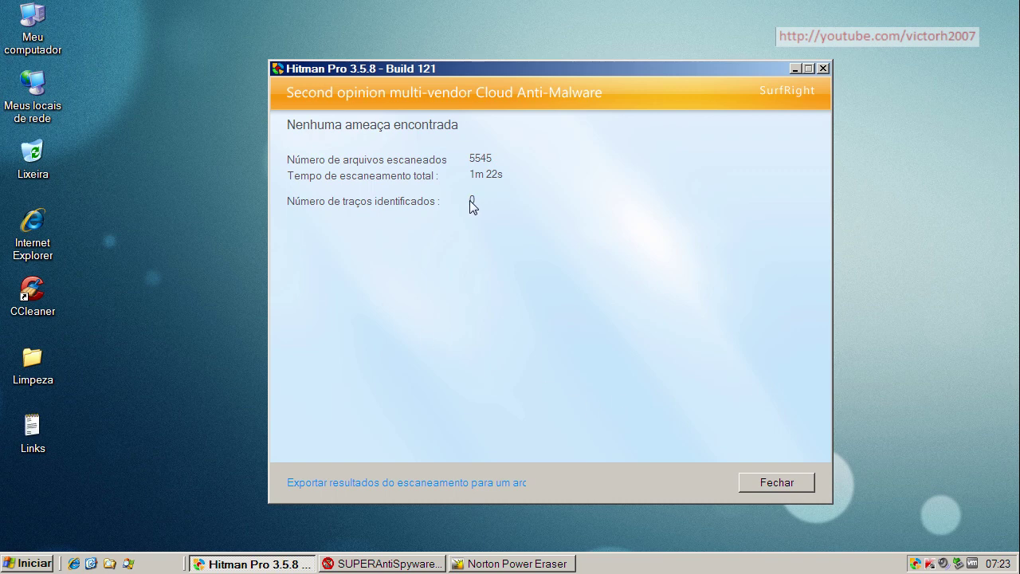
left_click(779, 483)
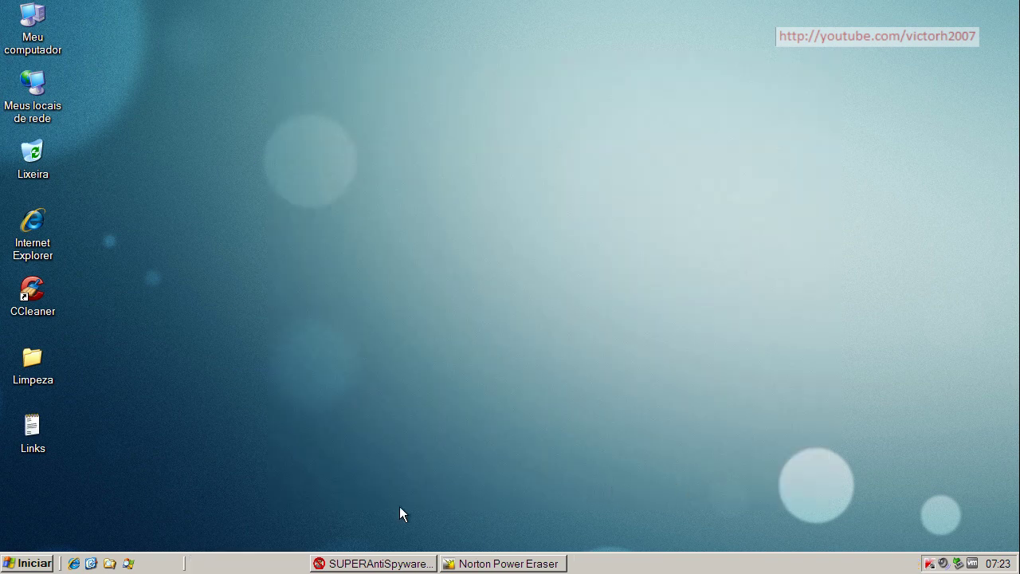
- Switch to SUPERAntiSpyware Free Edition, run a quick scan (Escaneamento Rápido) with drive C:\ selected, and close the program
left_click(296, 565)
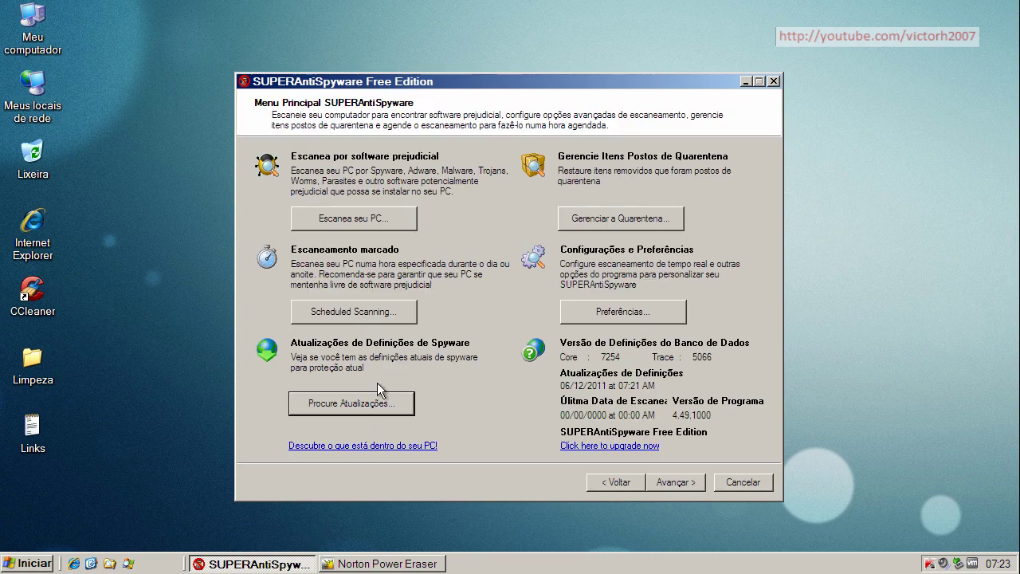
left_click(363, 219)
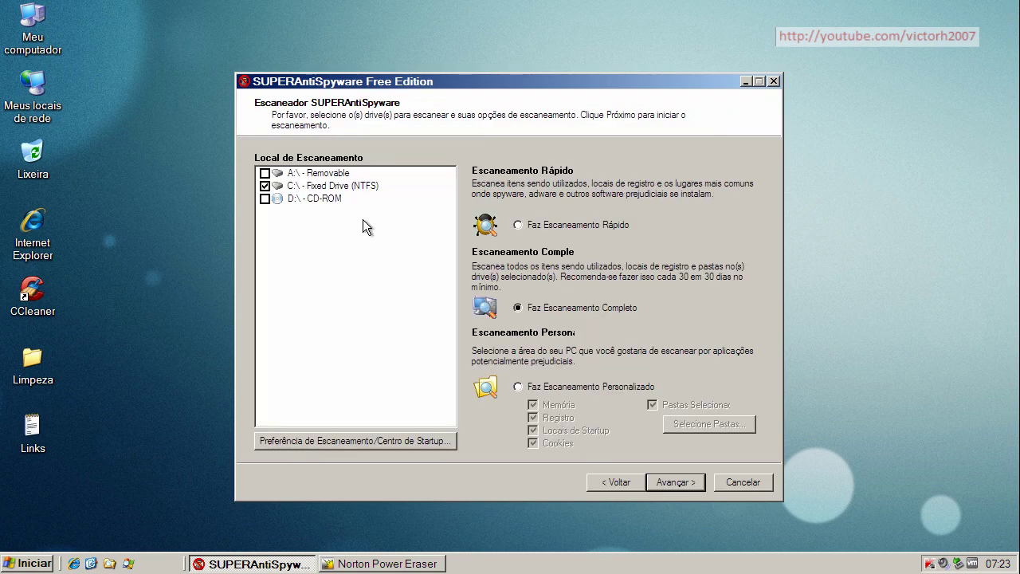
left_click(528, 227)
left_click(676, 482)
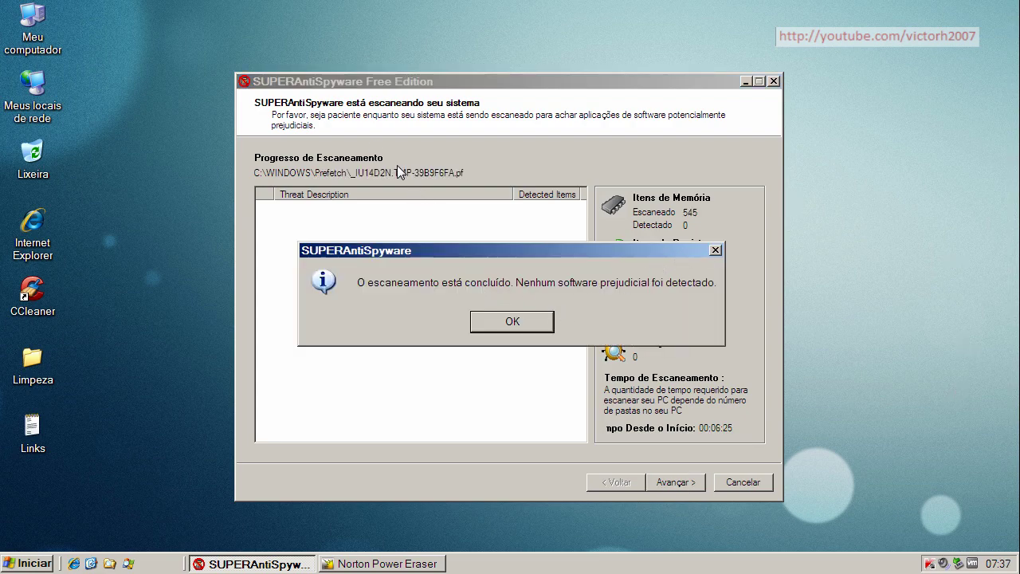
left_click(517, 321)
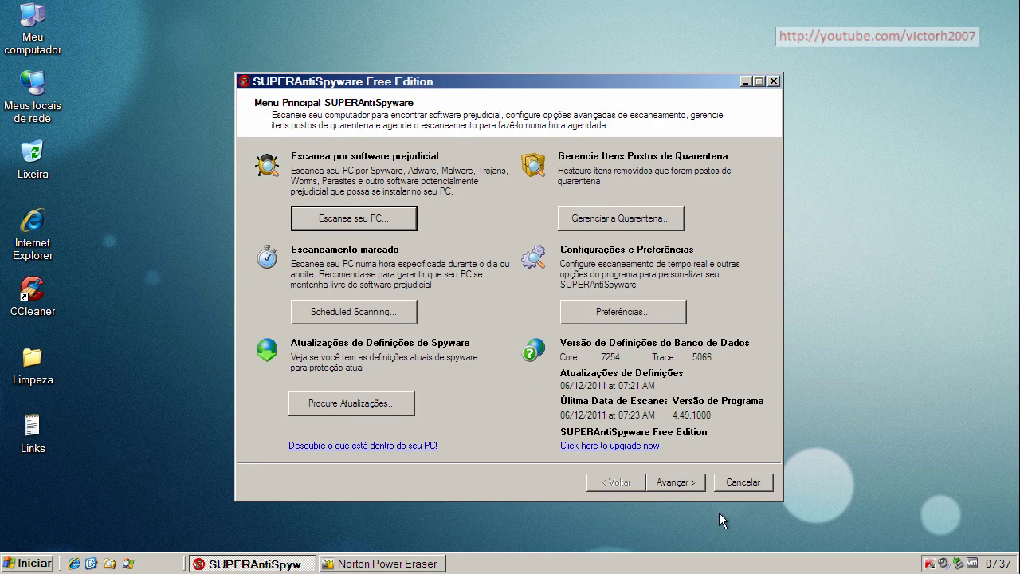
left_click(762, 481)
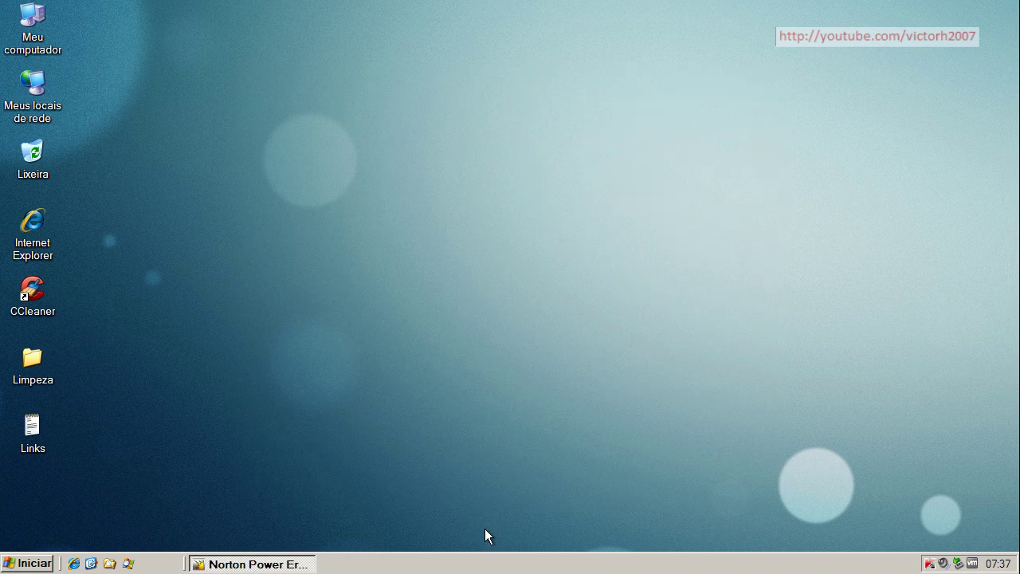
- Switch to Norton Power Eraser, review its completed risk scan and exit the program
left_click(263, 564)
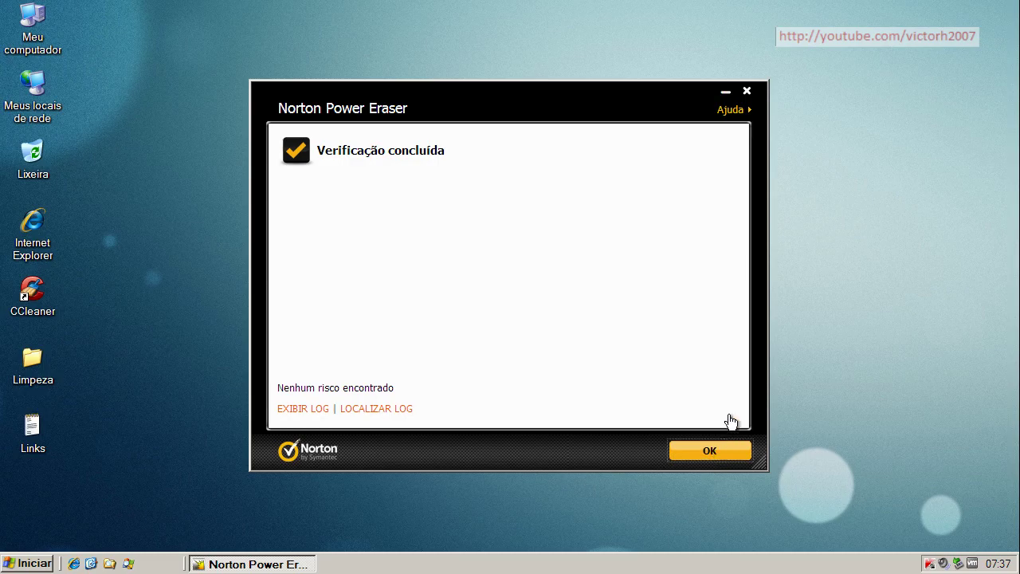
left_click(721, 443)
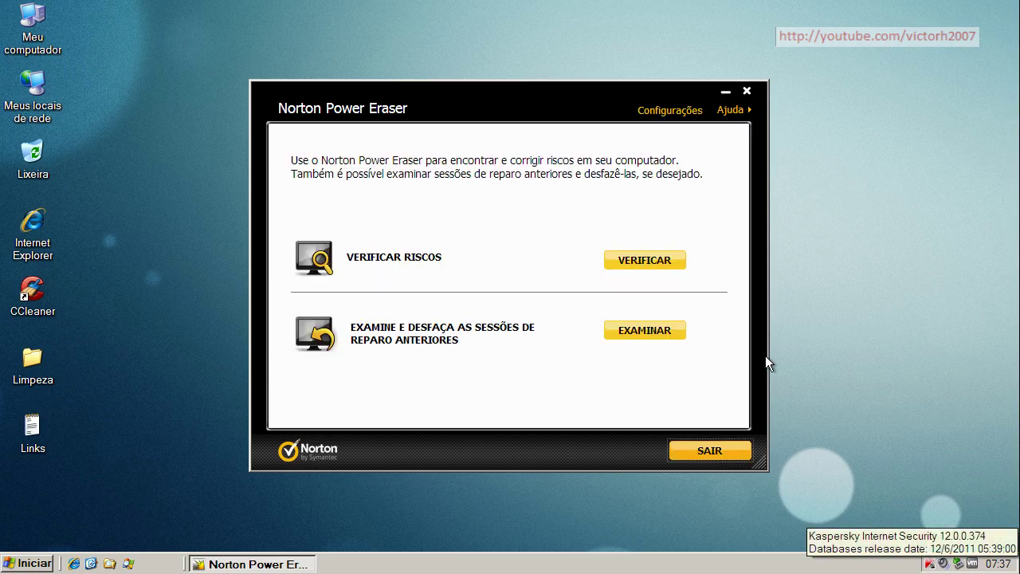
left_click(711, 451)
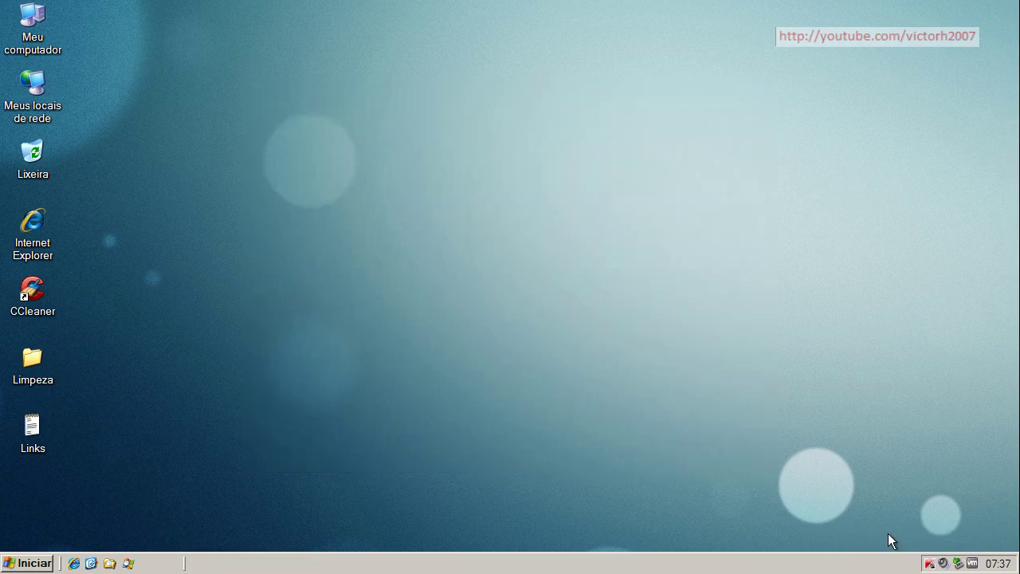
- Open the Kaspersky Internet Security 2012 main window to check the computer's protection status
left_click(930, 564)
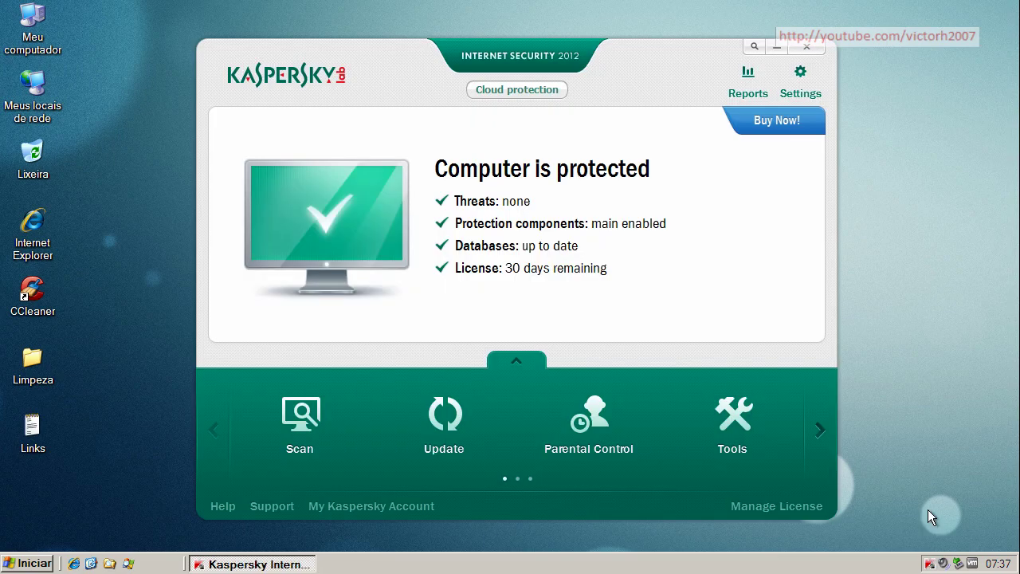